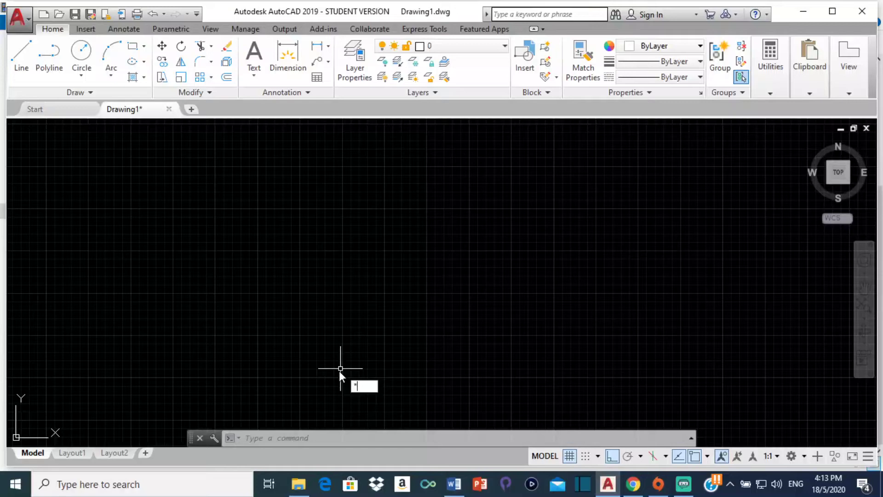
- Draw a sample horizontal ellipse freehand in the empty drawing area and delete it
key("Escape")
key("Escape")
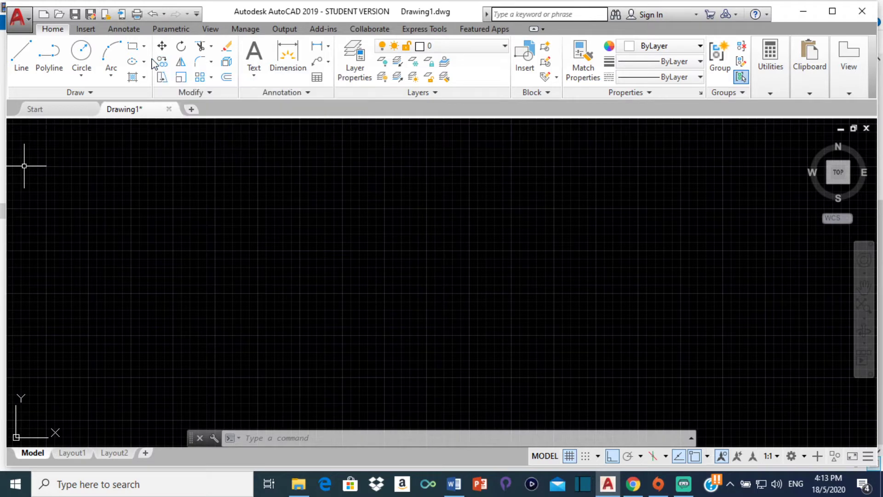
left_click(133, 63)
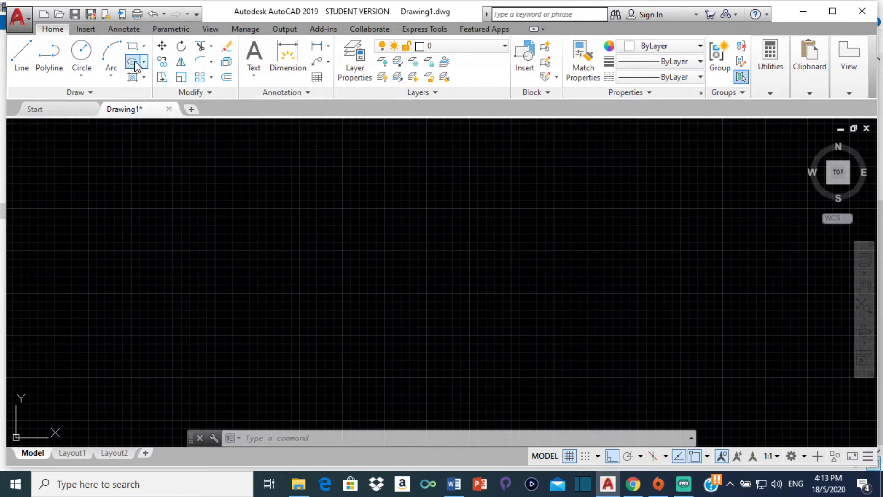
left_click(415, 231)
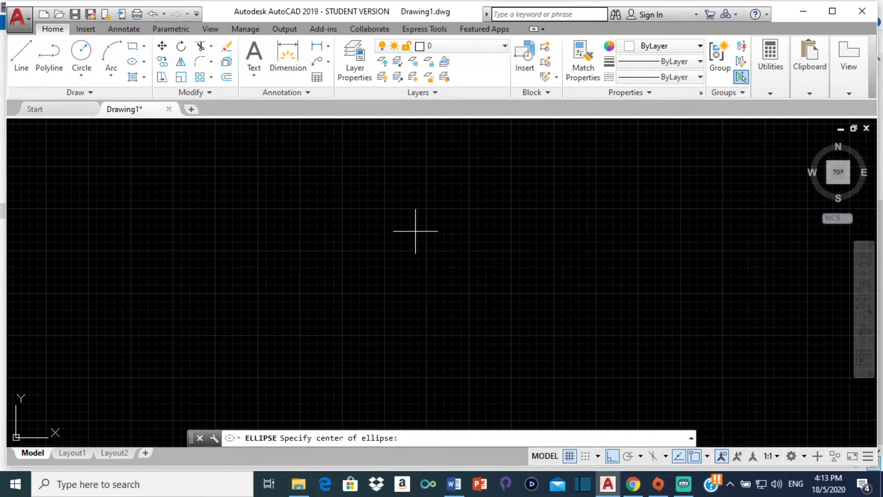
left_click(614, 239)
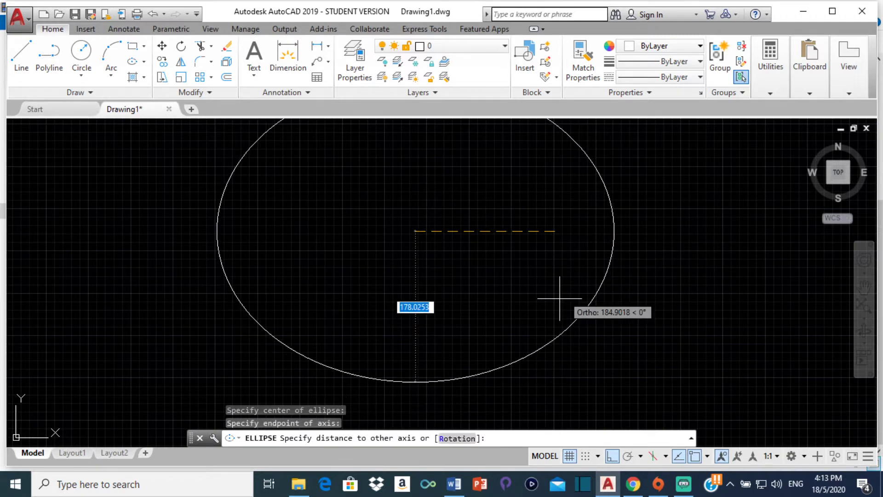
left_click(414, 328)
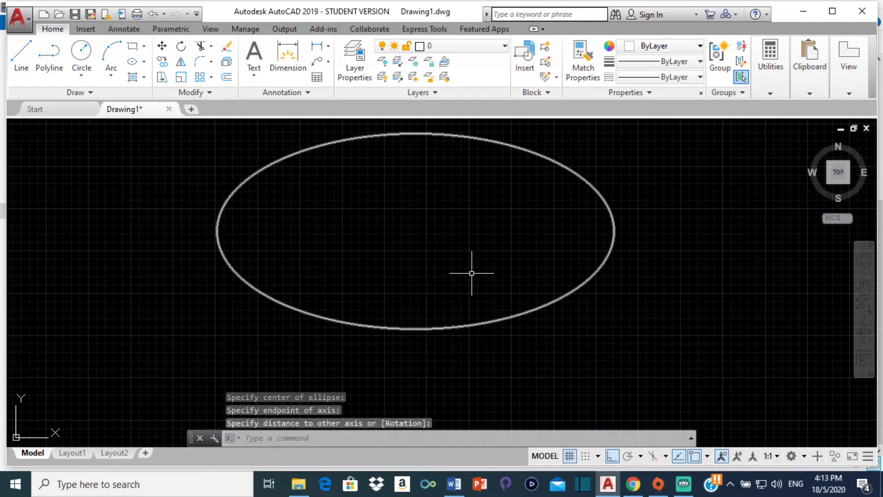
left_click(484, 138)
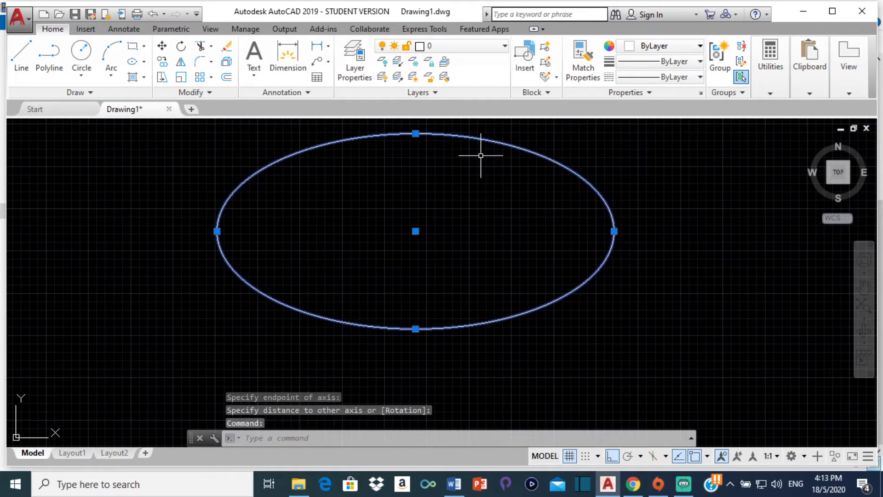
key("Delete")
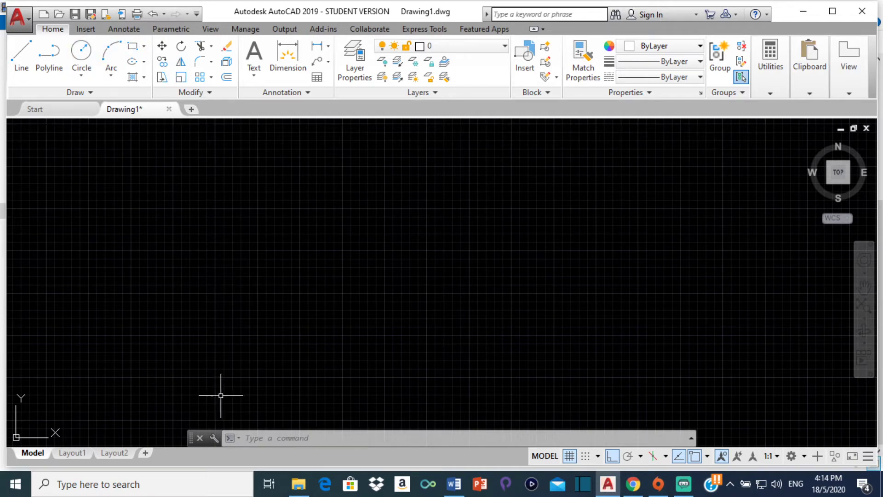
- Draw a circle with a radius of 60 in the empty drawing area
left_click(82, 52)
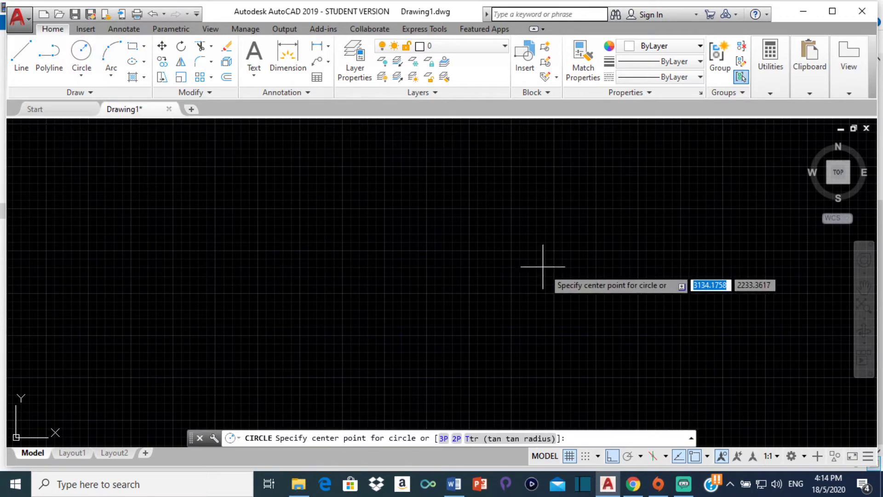
left_click(510, 252)
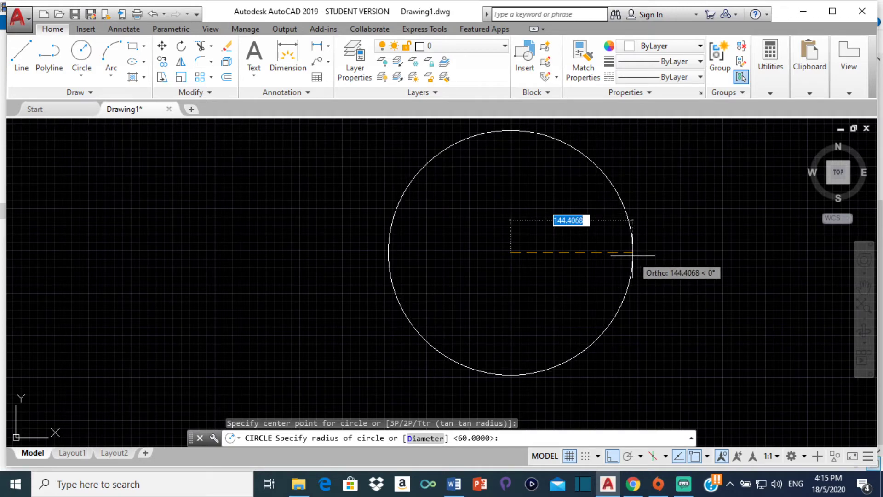
type("60")
key("Return")
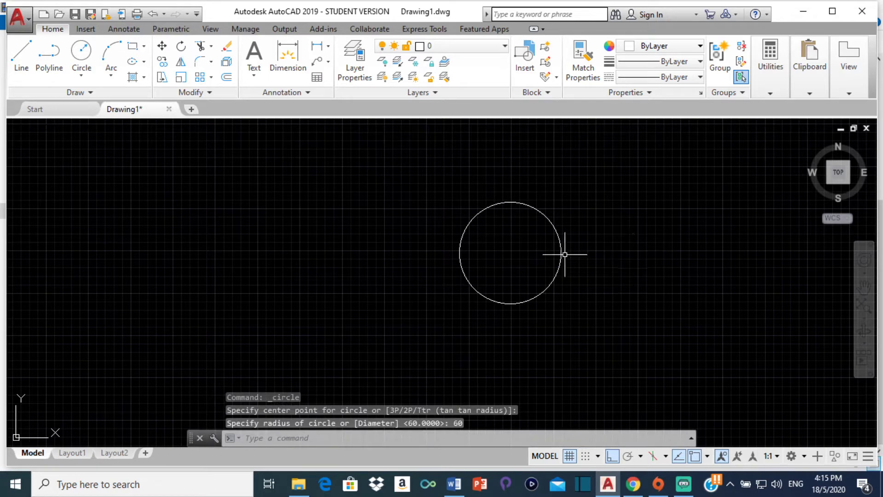
- Draw a concentric inner circle with a radius of 35 from the first circle's centre
left_click(82, 52)
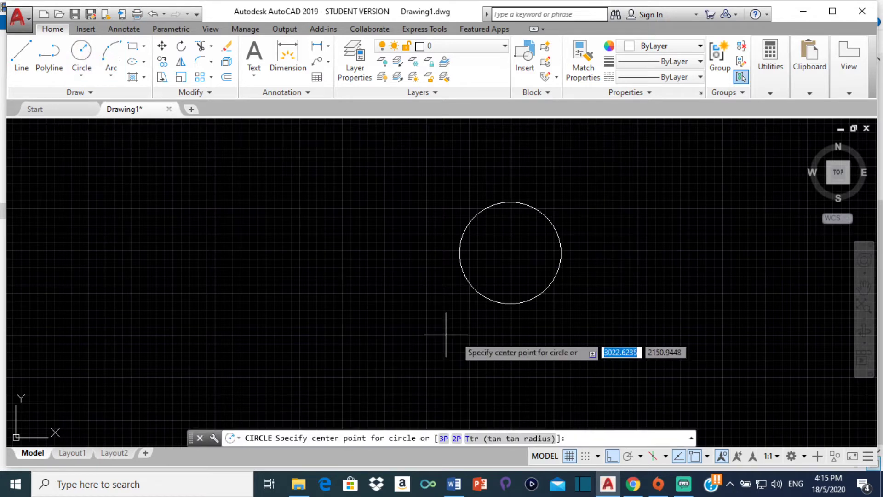
left_click(511, 253)
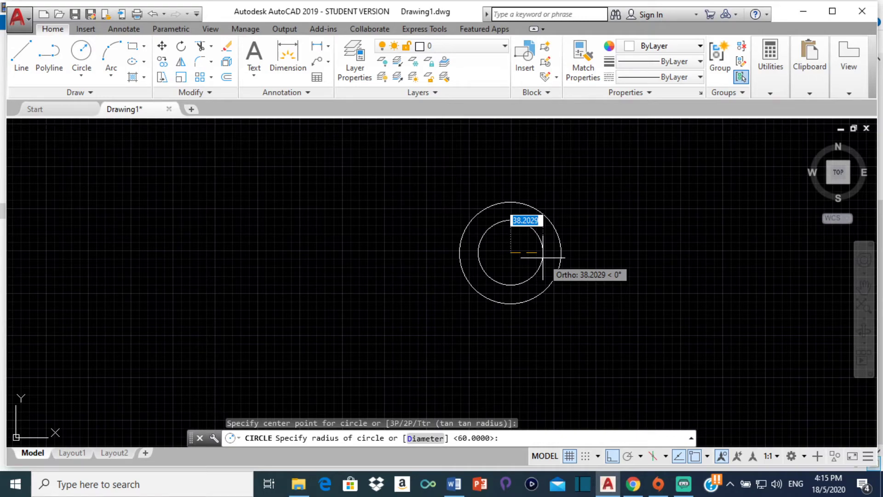
type("35")
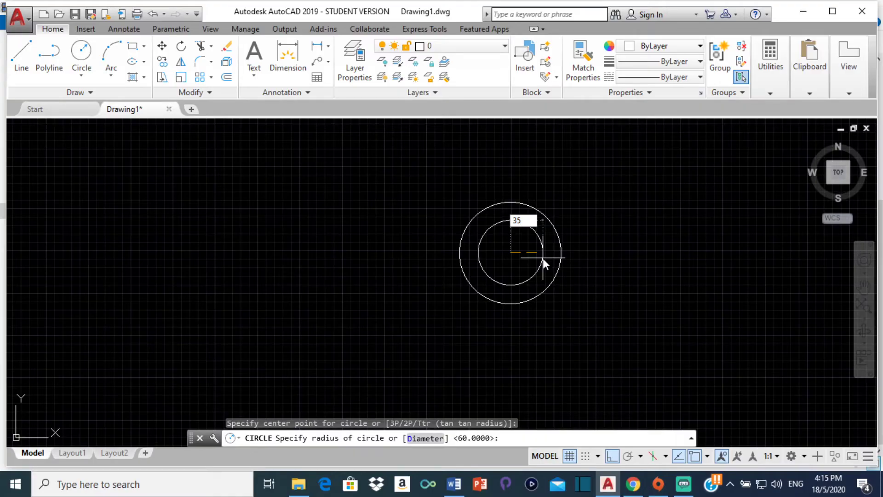
key("Return")
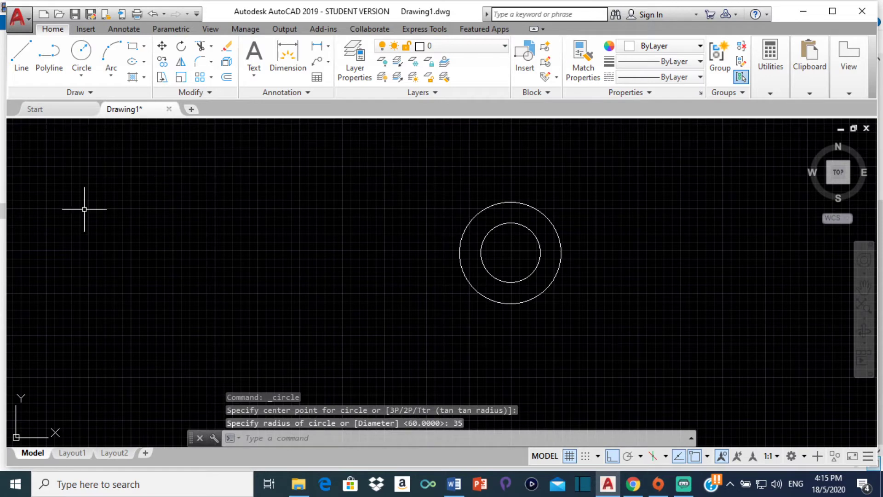
- Draw the vertical and horizontal diameter lines of the outer circle between its opposite quadrant points
left_click(23, 57)
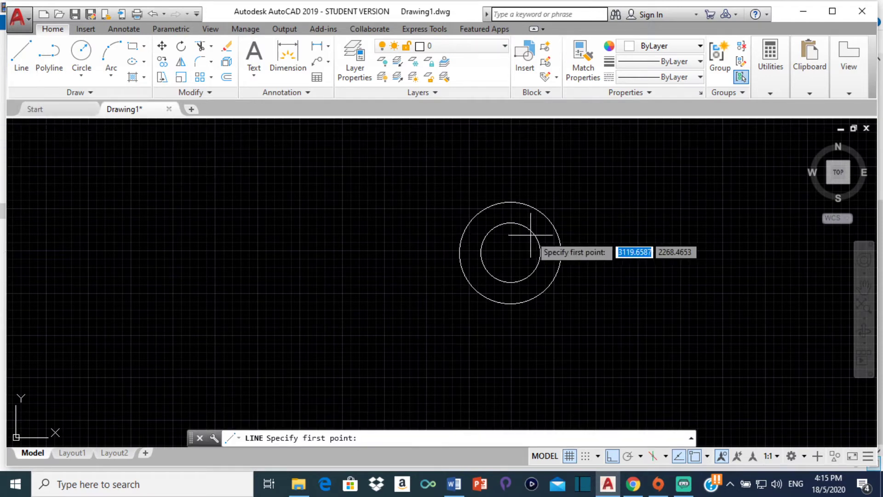
left_click(512, 205)
left_click(510, 304)
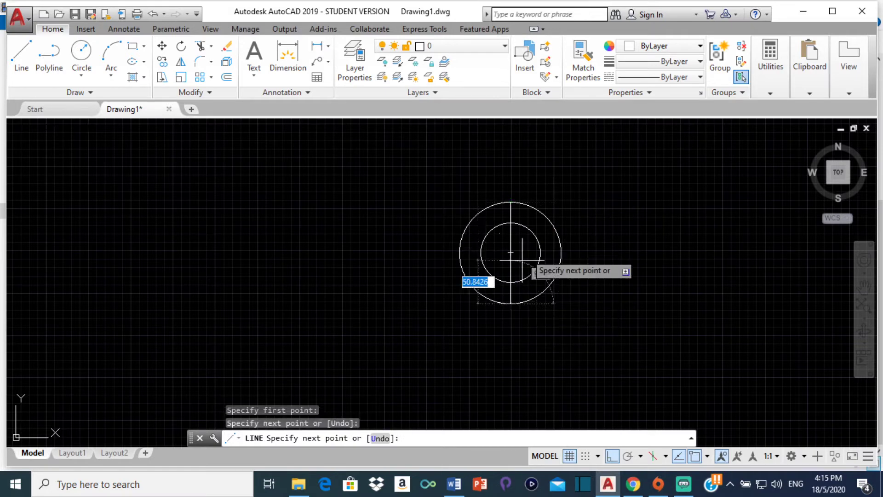
key("Return")
key("Return")
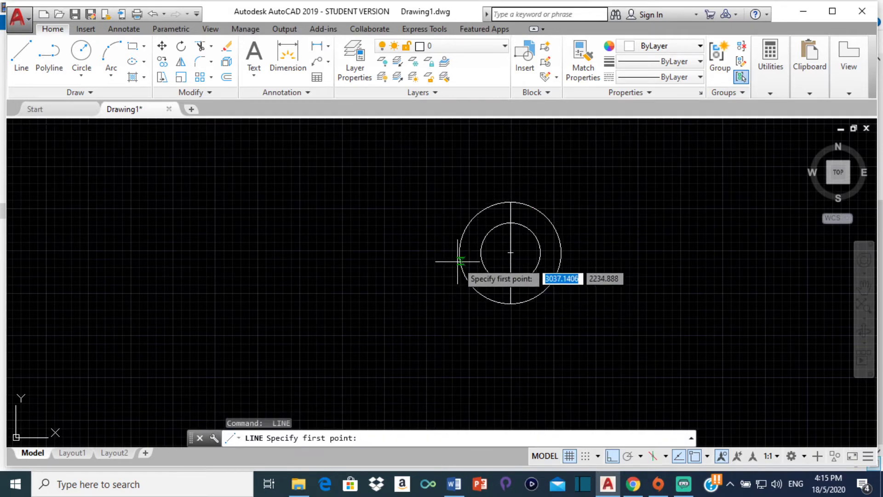
left_click(459, 252)
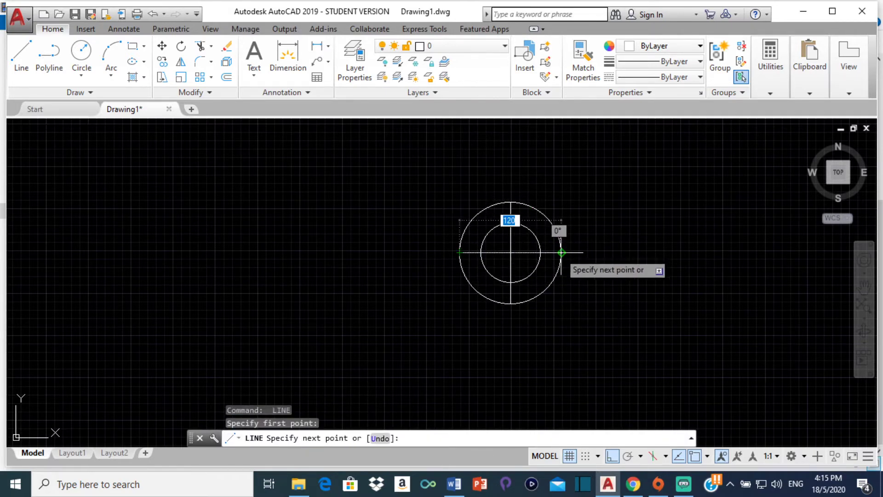
left_click(561, 252)
key("Return")
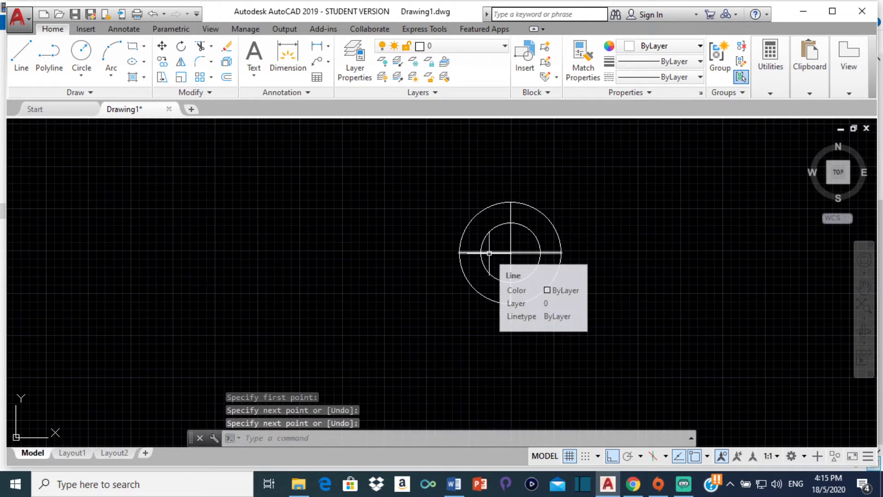
left_click(488, 252)
left_click(511, 217)
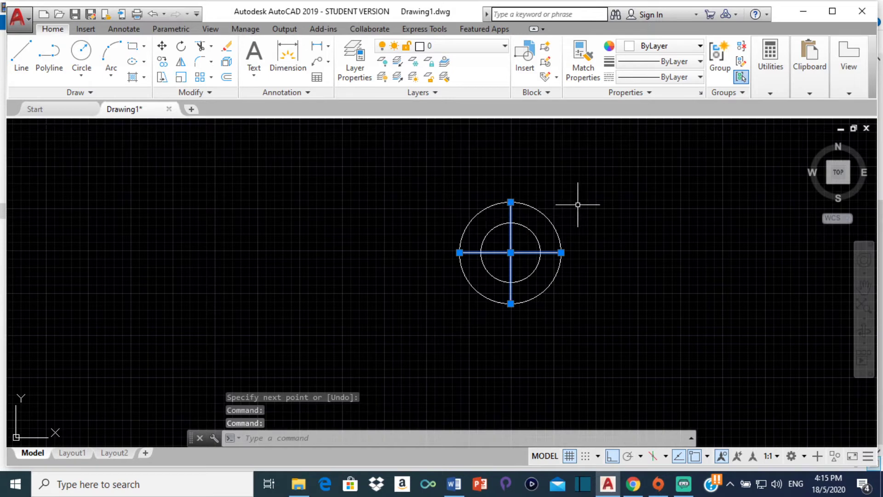
key("Escape")
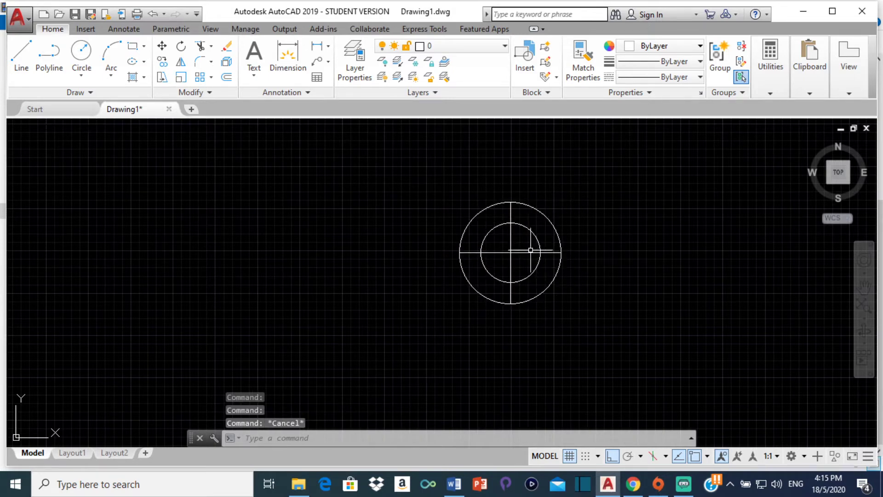
scroll(524, 250, "up", 2)
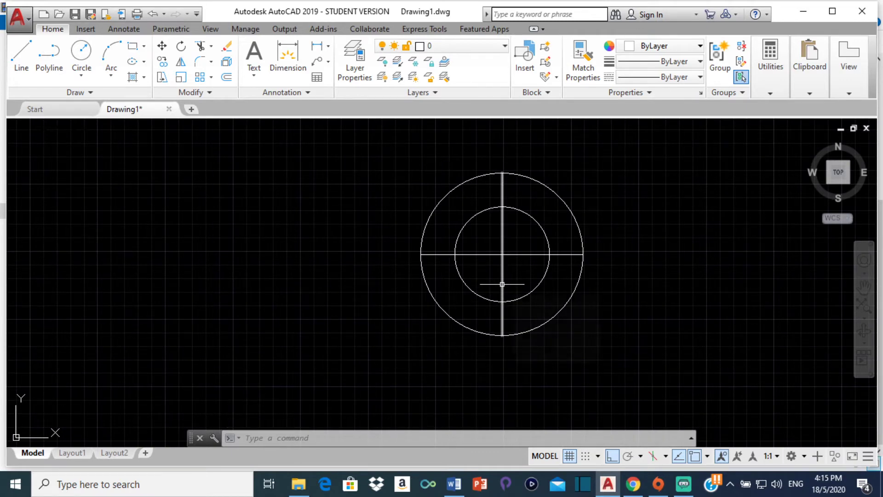
type("ARRA")
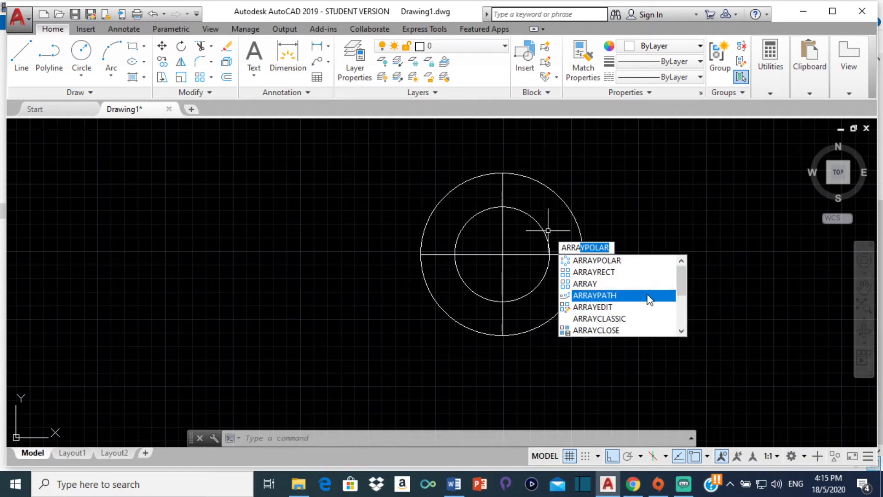
left_click(596, 259)
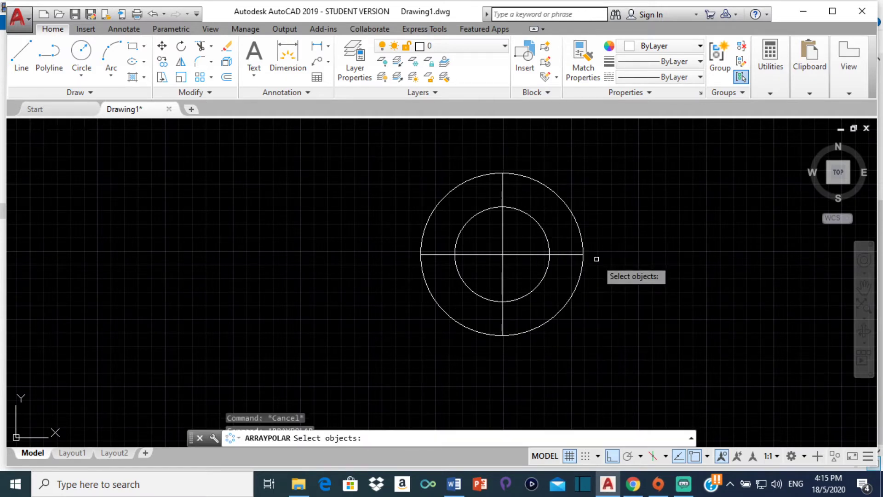
left_click(502, 222)
left_click(482, 255)
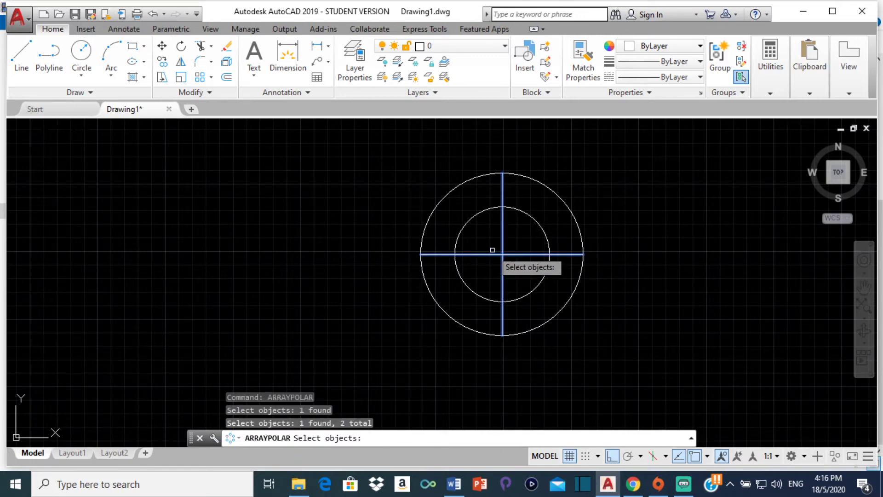
key("Escape")
- Create a polar array of the two crossing diameter lines about the circles' common centre, with 6 items filling 360°
type("arra")
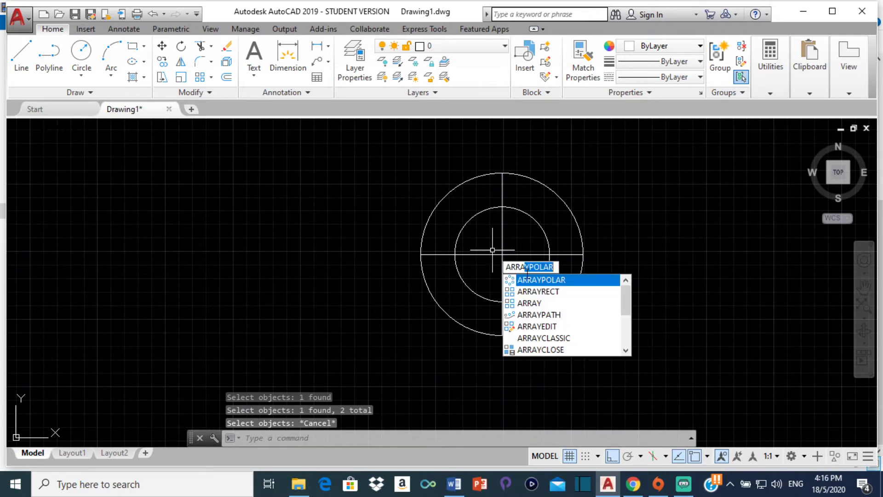
left_click(555, 280)
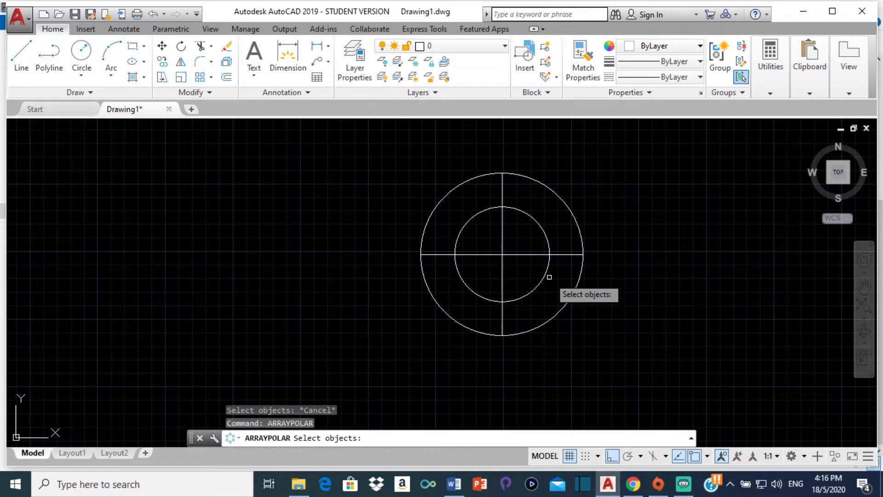
left_click(499, 252)
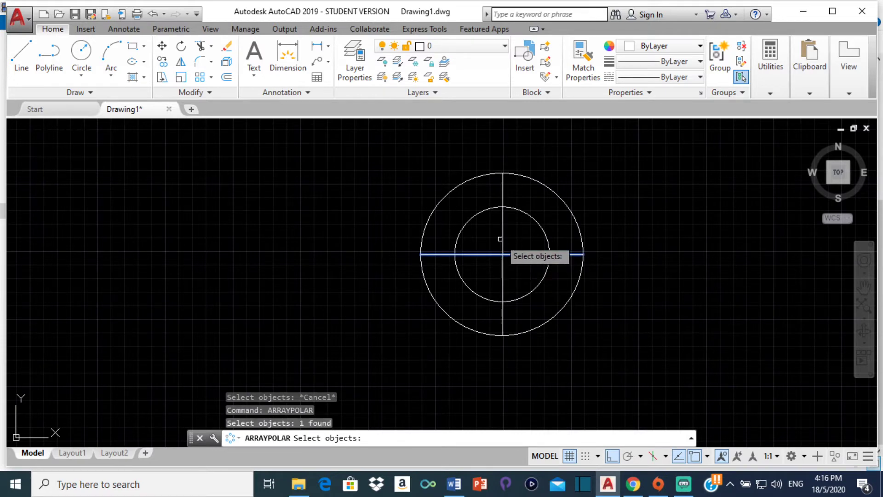
left_click(510, 232)
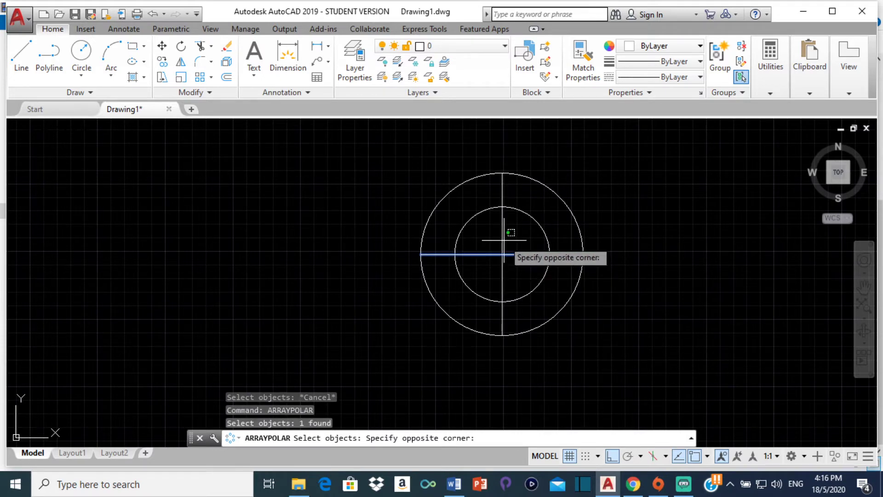
left_click(606, 177)
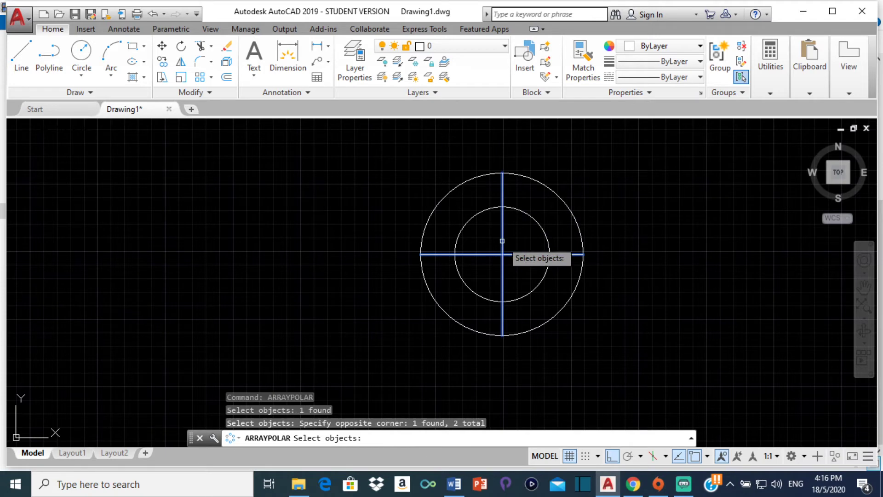
key("Return")
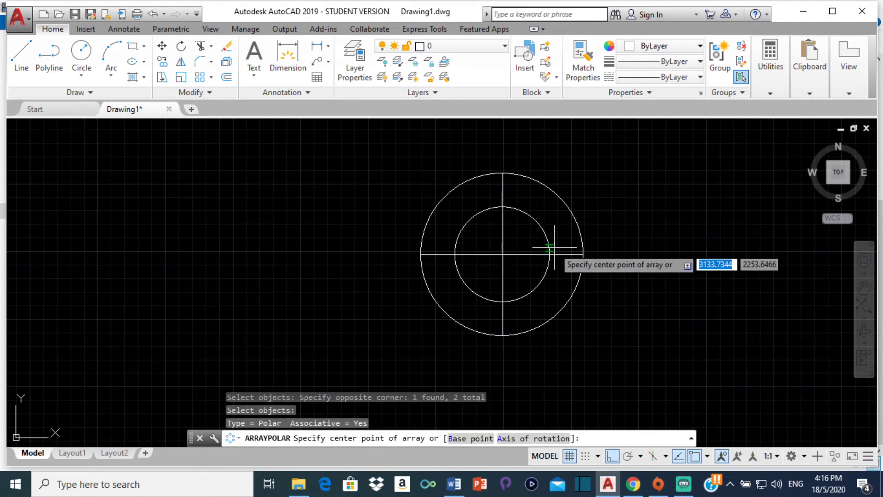
left_click(502, 254)
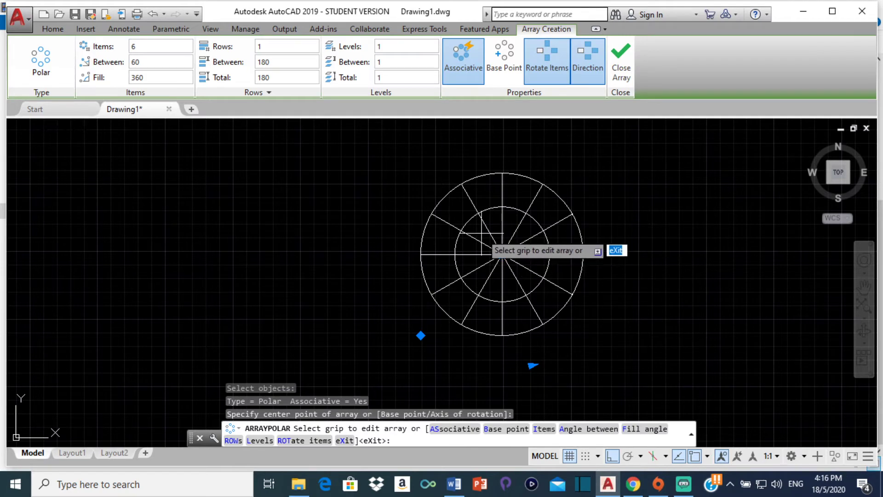
key("Escape")
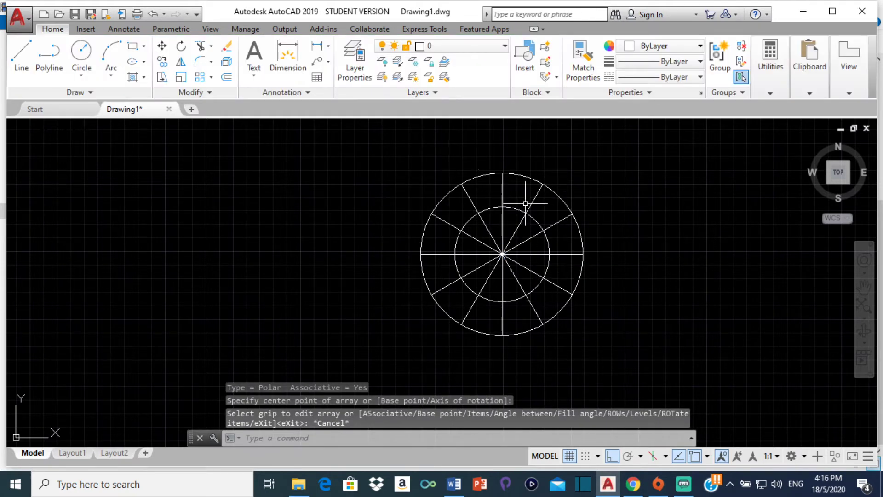
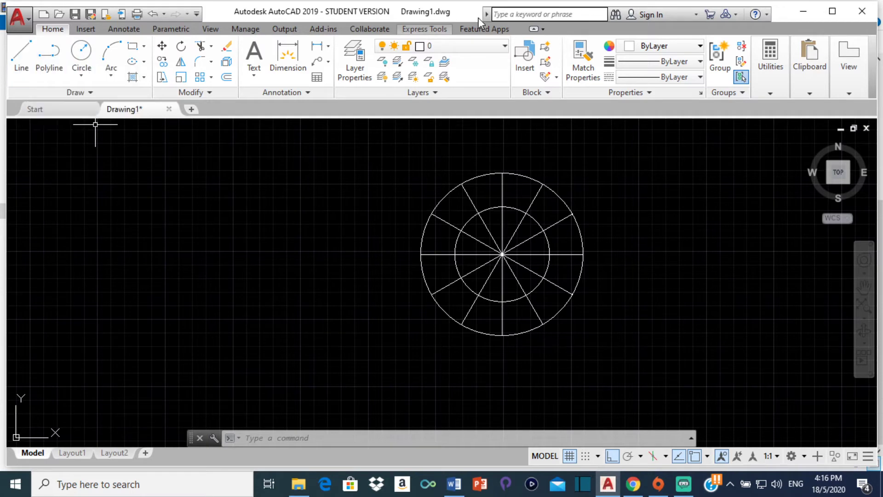
- Set the object colour to grey 99,100,102 and draw a short vertical line down from the outer end of the 120° radial line
left_click(666, 47)
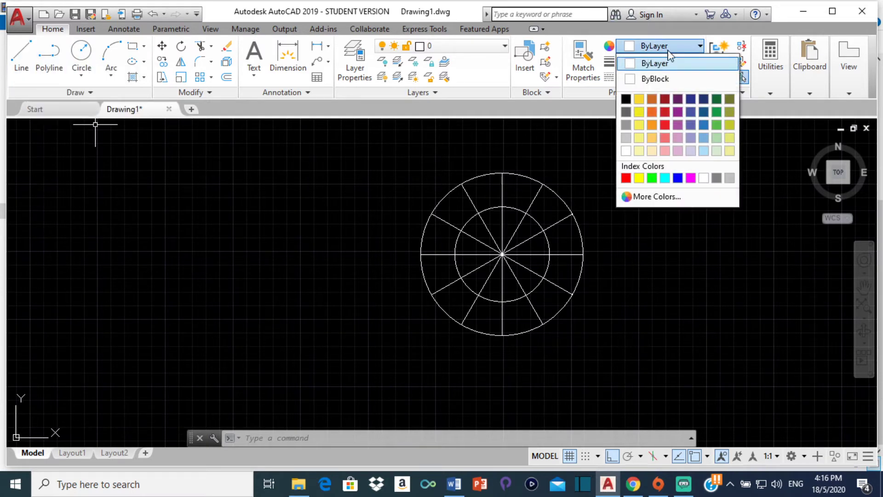
left_click(625, 112)
left_click(21, 55)
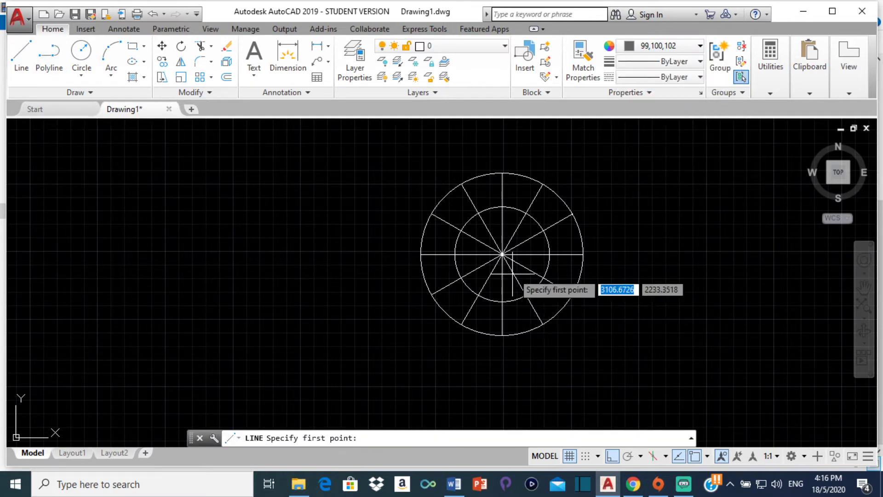
scroll(469, 234, "up", 2)
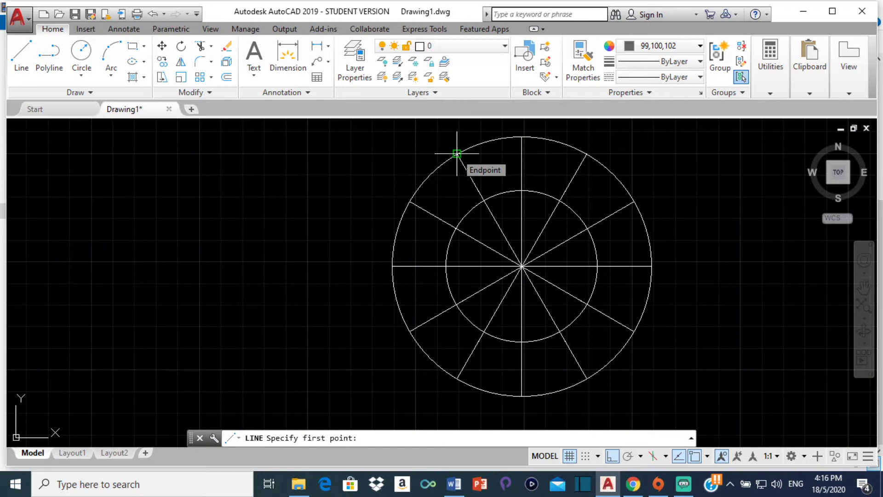
left_click(456, 153)
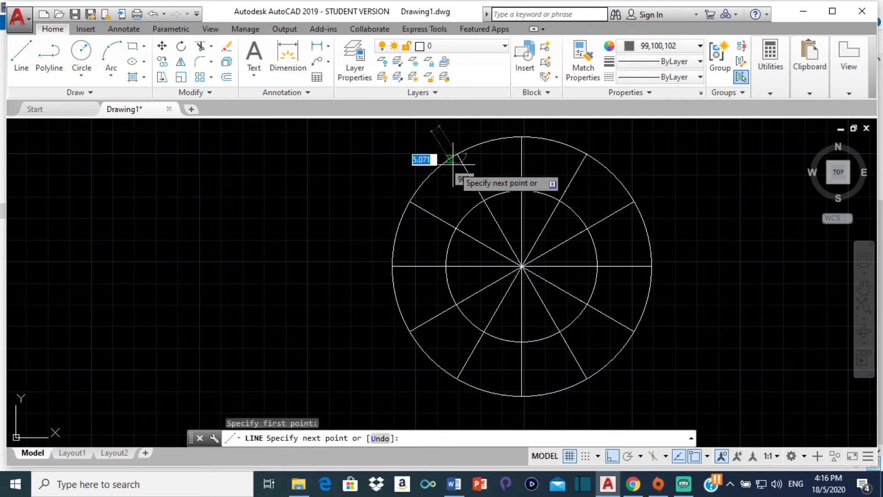
left_click(457, 207)
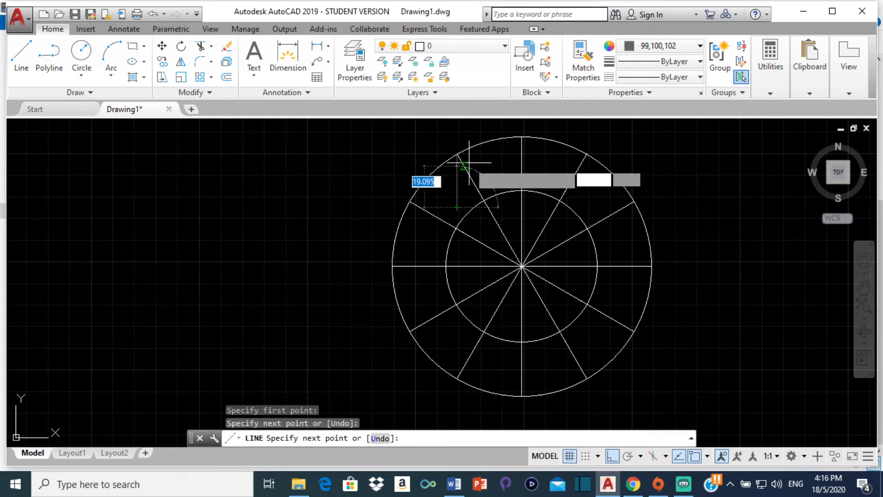
key("Return")
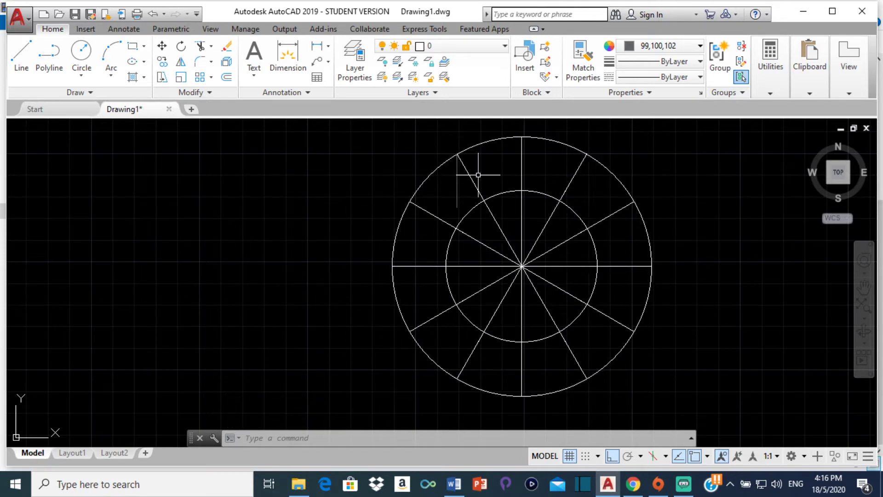
- Draw a horizontal line from the inner circle's intersection with the 120° radial, perpendicular to the short vertical line
type("line")
key("Return")
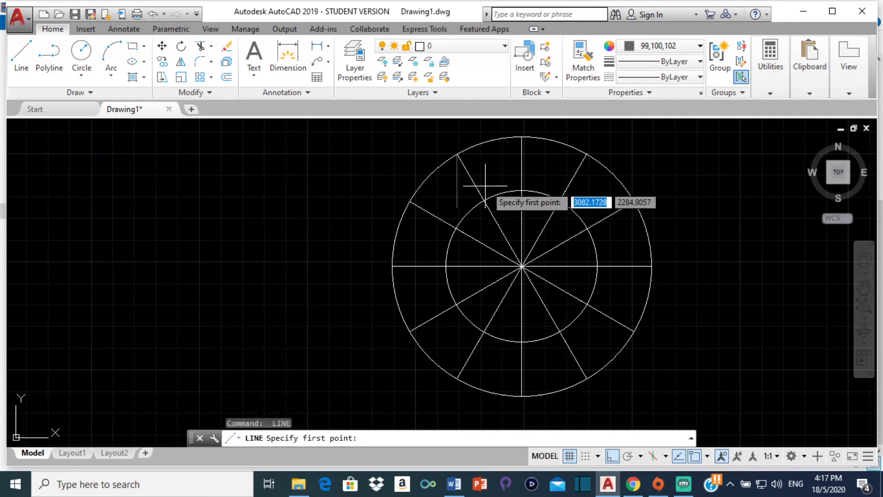
mouse_move(484, 200)
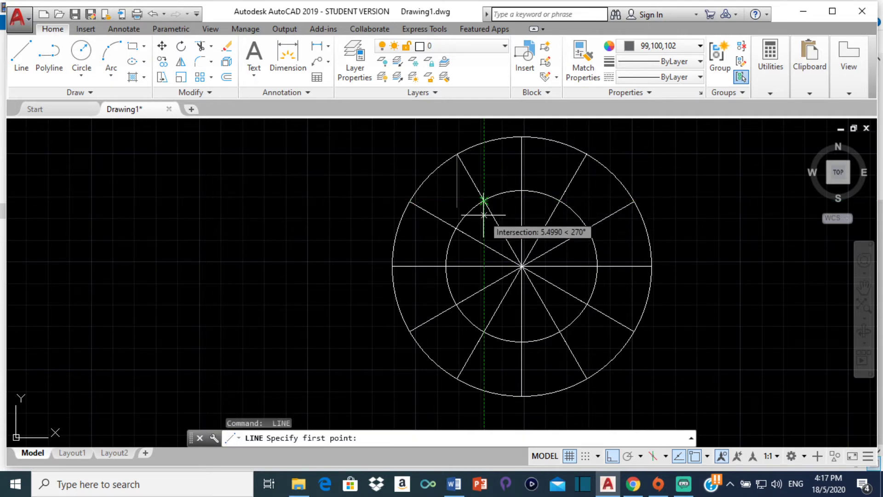
left_click(483, 200)
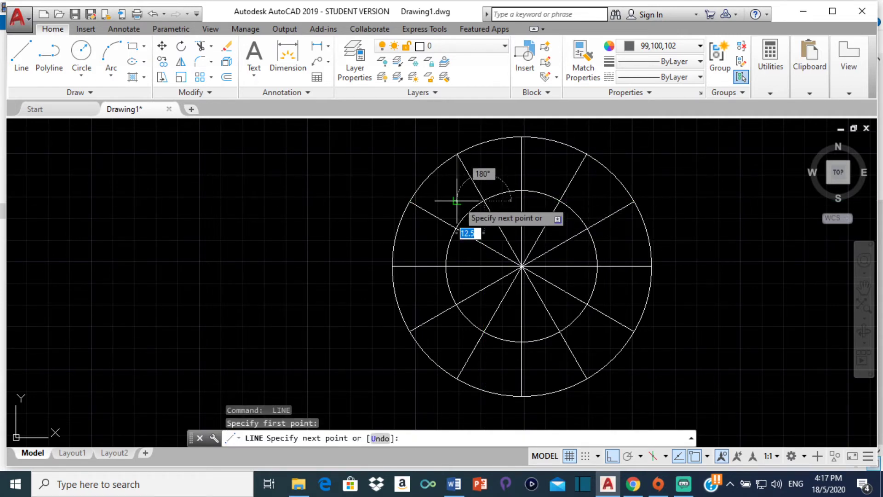
scroll(455, 201, "up", 4)
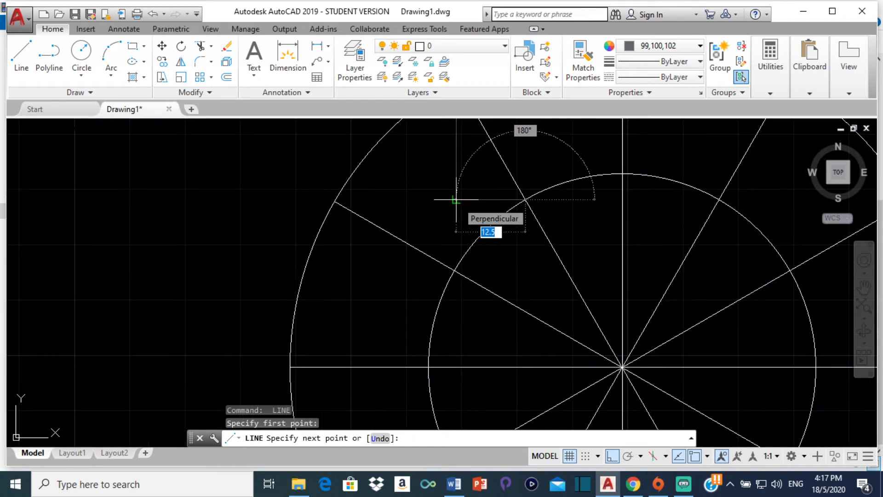
left_click(455, 199)
key("Return")
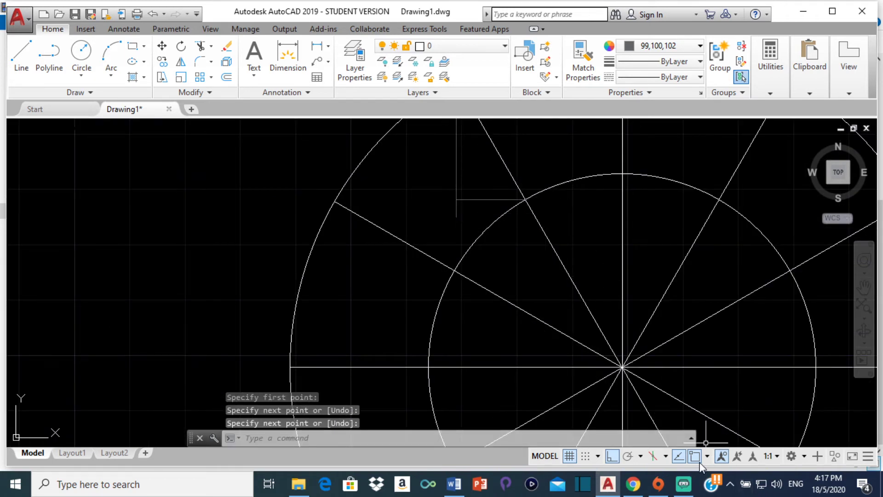
- Draw a vertical line down from the 150° radial's outer end and a horizontal line to it from that radial's inner-circle intersection
left_click(706, 456)
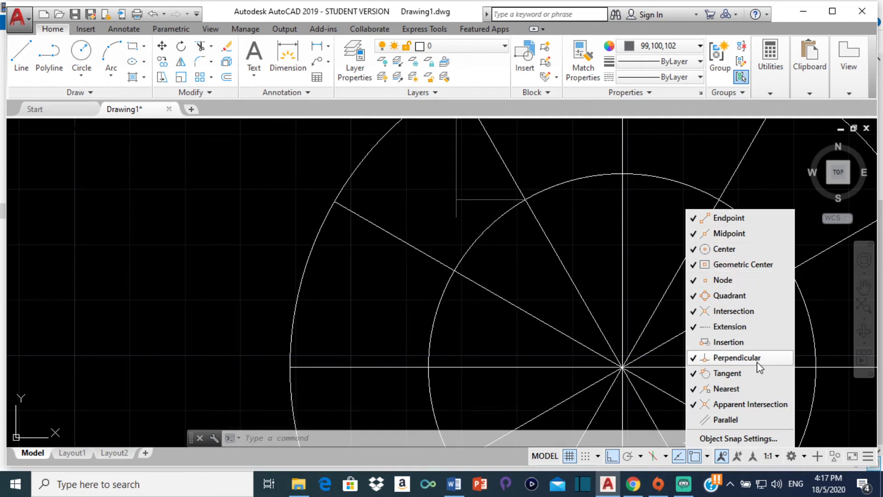
left_click(487, 229)
type("l")
key("Return")
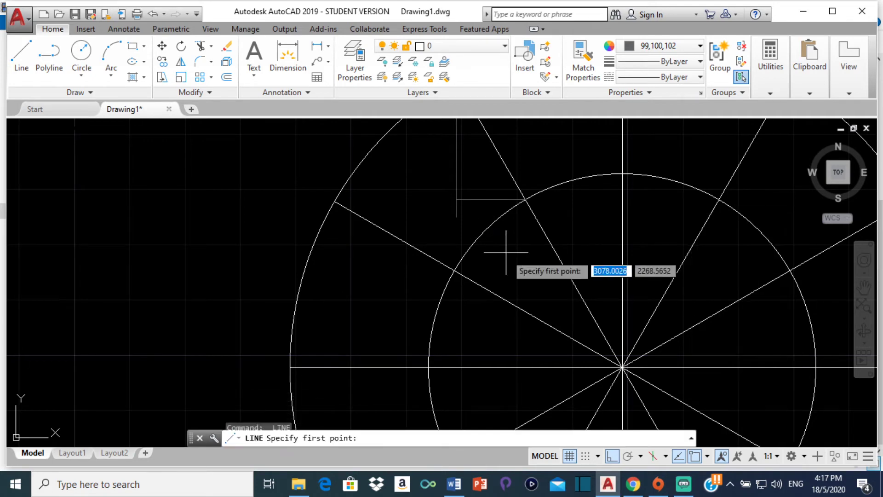
left_click(21, 55)
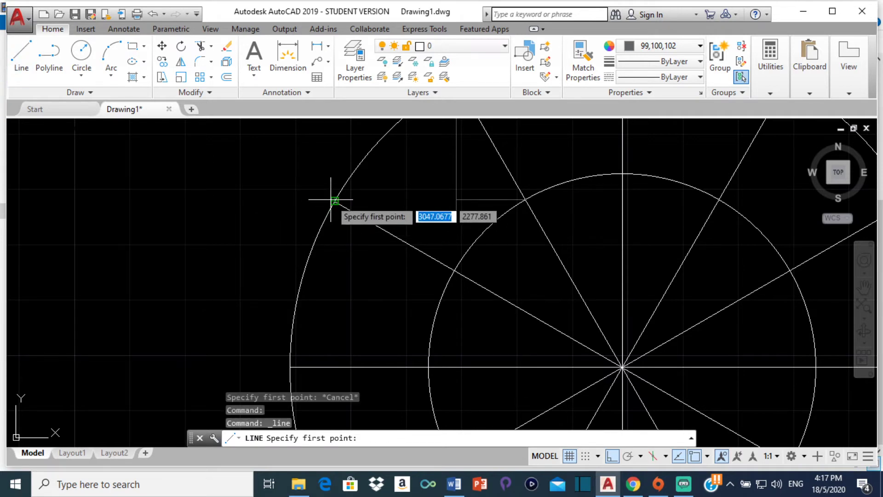
left_click(334, 201)
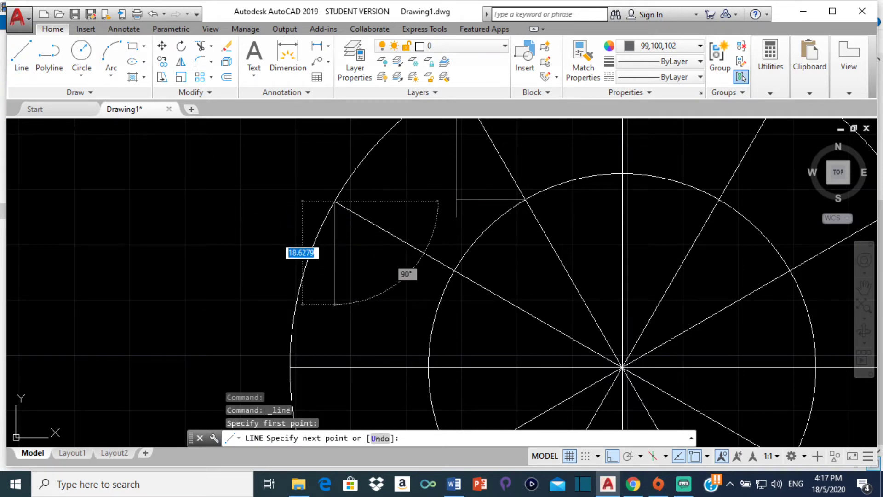
key("Return")
key("Return")
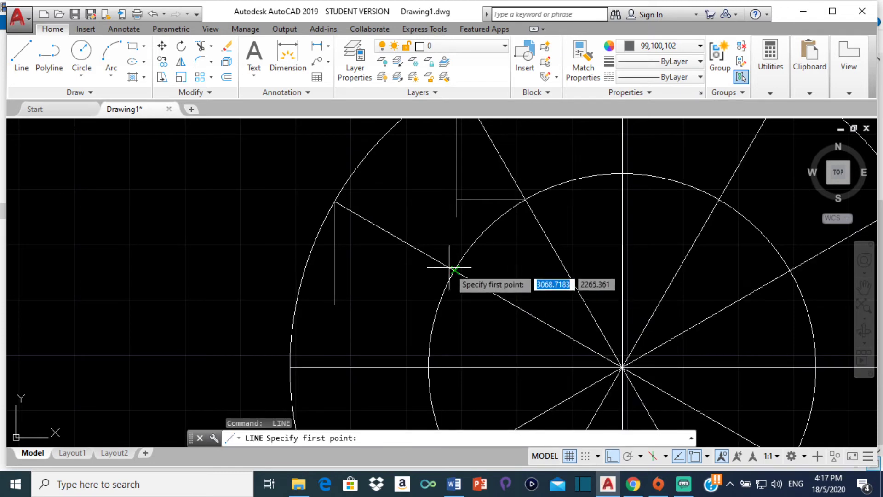
left_click(453, 270)
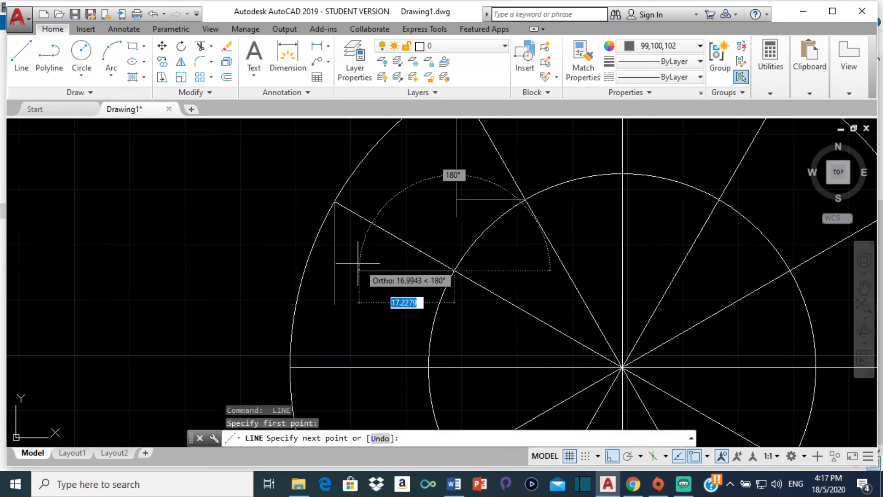
left_click(335, 271)
key("Return")
- Draw a vertical line down from the 60° radial's outer end and a horizontal line to it from that radial's inner-circle intersection
scroll(428, 285, "down", 4)
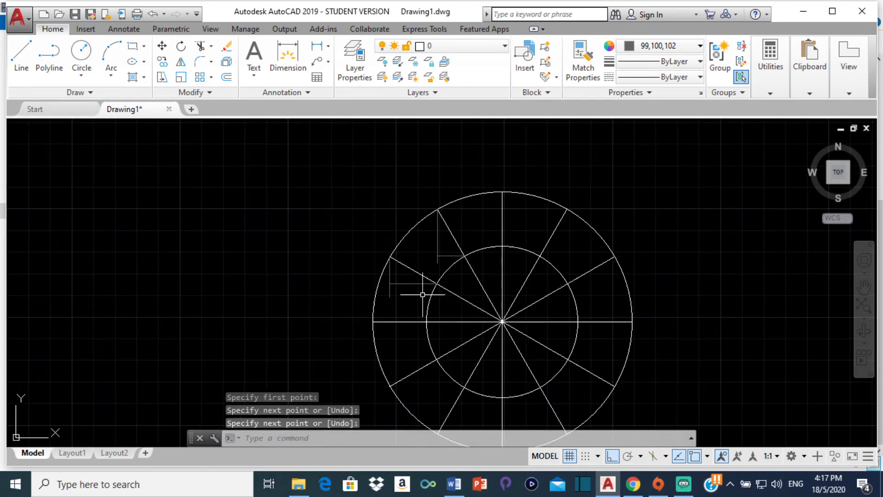
middle_click_drag(419, 291, 398, 276)
key("Return")
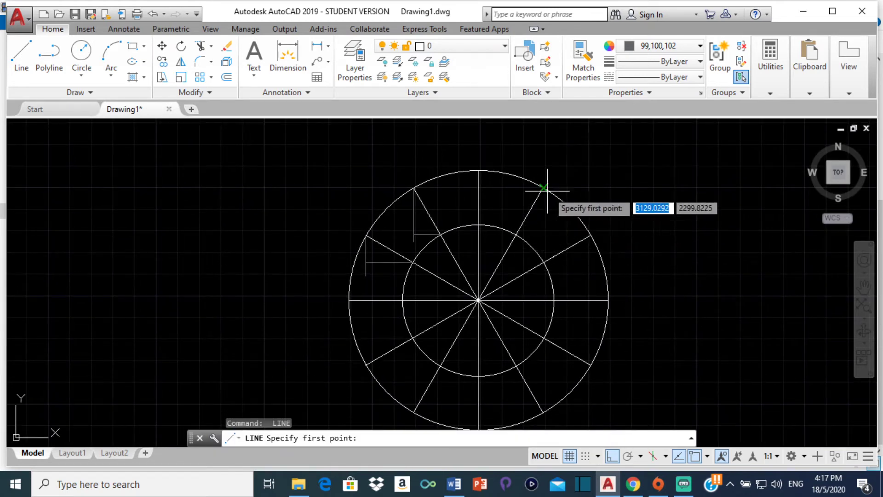
left_click(543, 188)
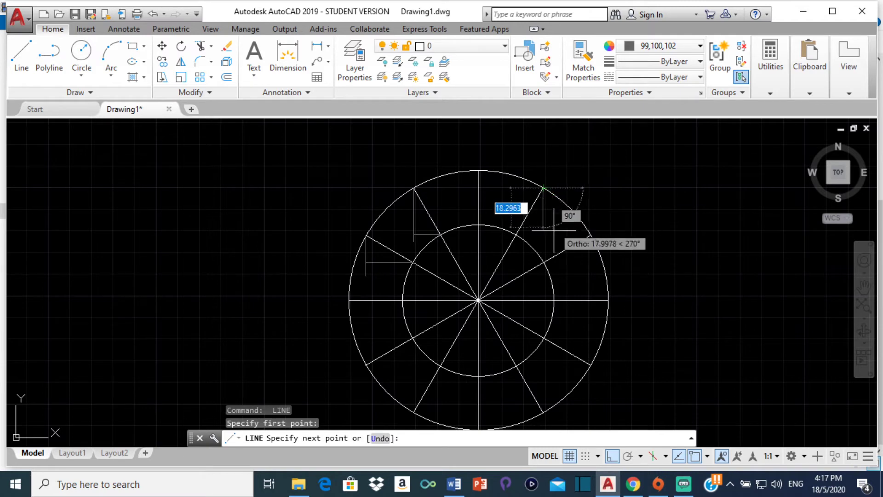
left_click(541, 248)
key("Return")
key("Return")
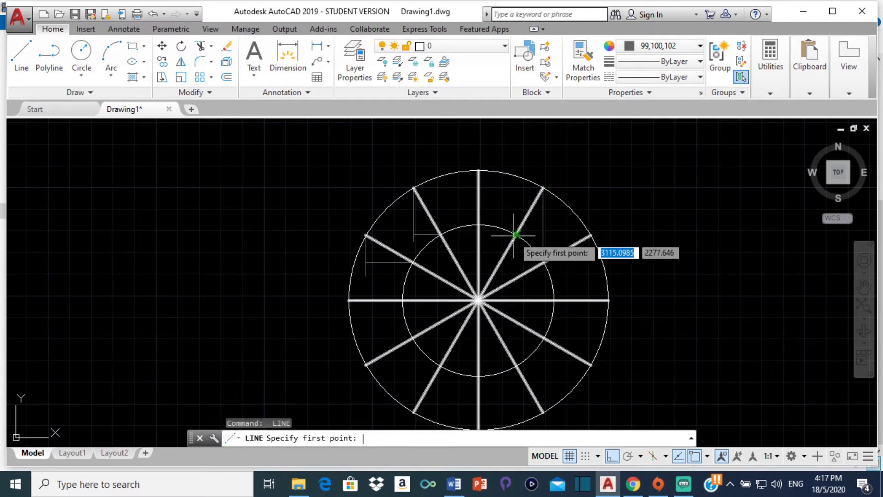
left_click(516, 234)
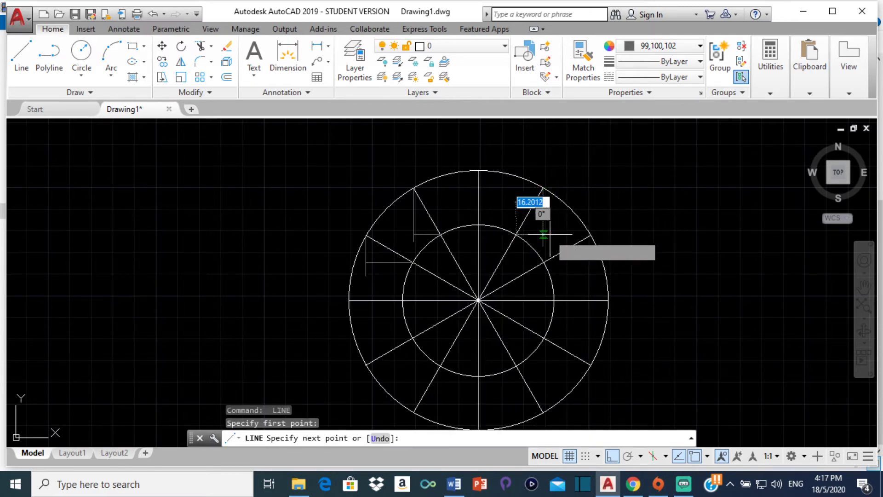
left_click(542, 234)
key("Return")
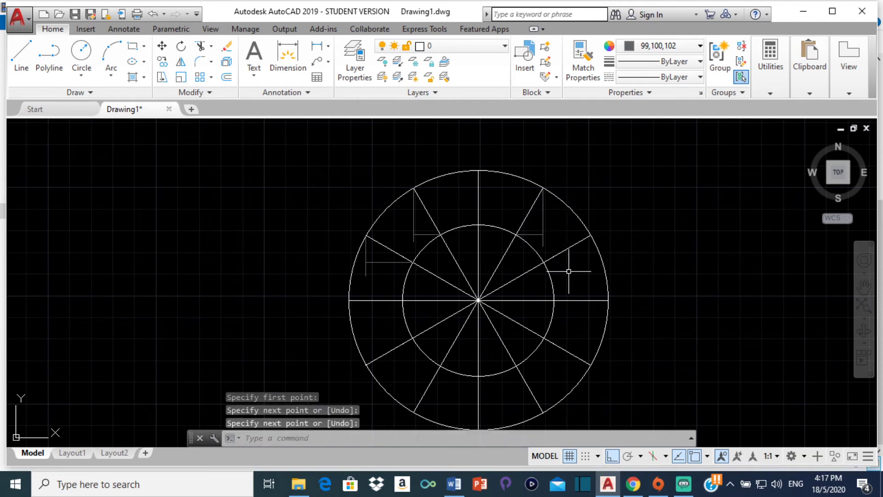
- Draw a vertical line down from the 30° radial's outer end and a horizontal line to it from that radial's inner-circle intersection
key("Return")
left_click(590, 235)
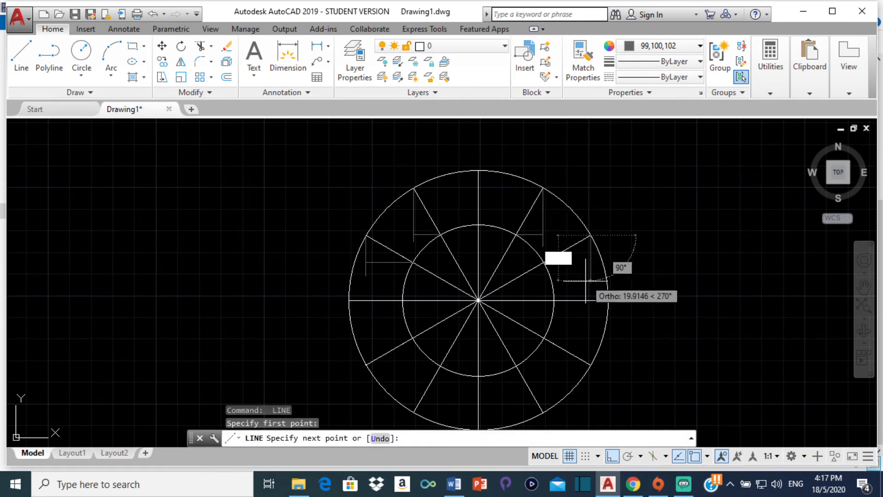
left_click(590, 290)
key("Return")
key("Return")
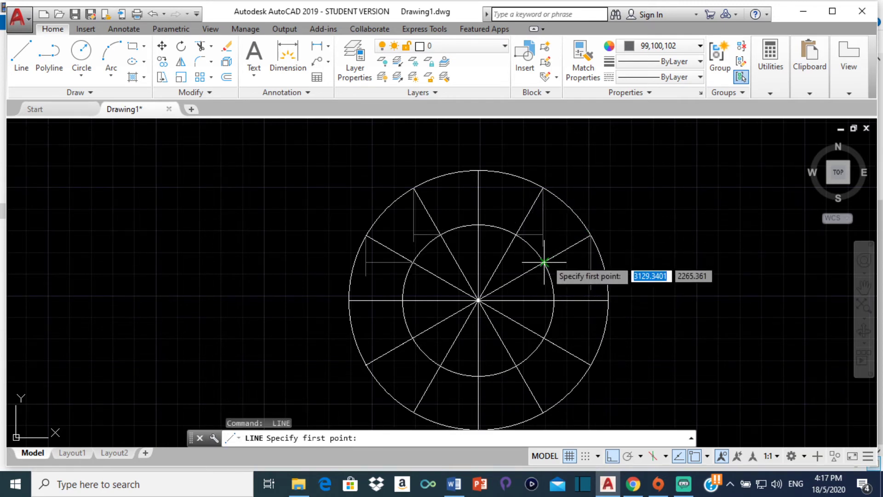
left_click(544, 262)
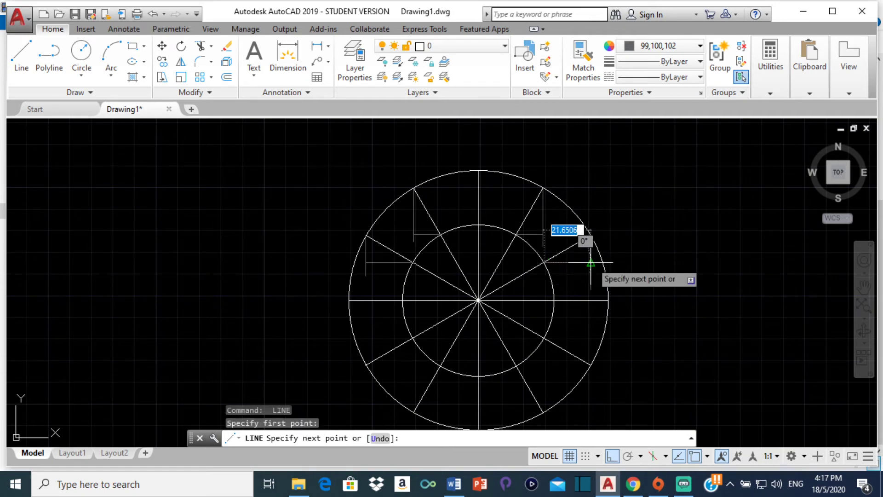
scroll(591, 263, "up", 4)
scroll(589, 256, "up", 4)
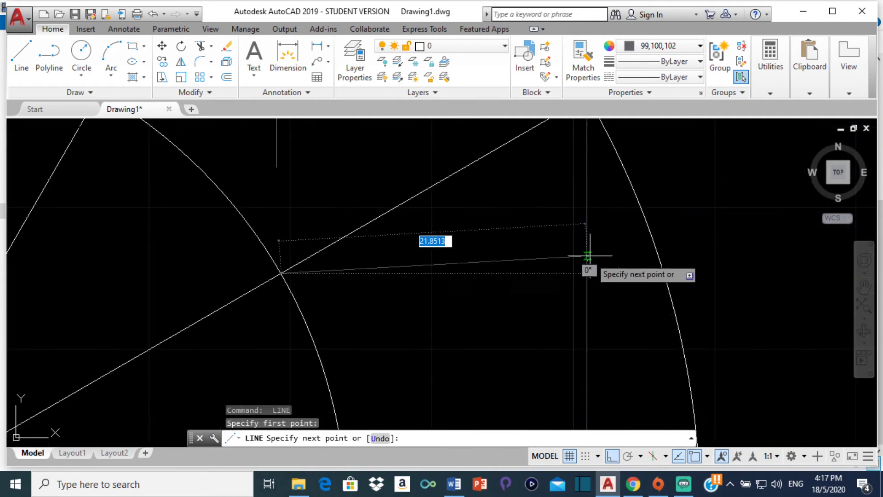
left_click(586, 272)
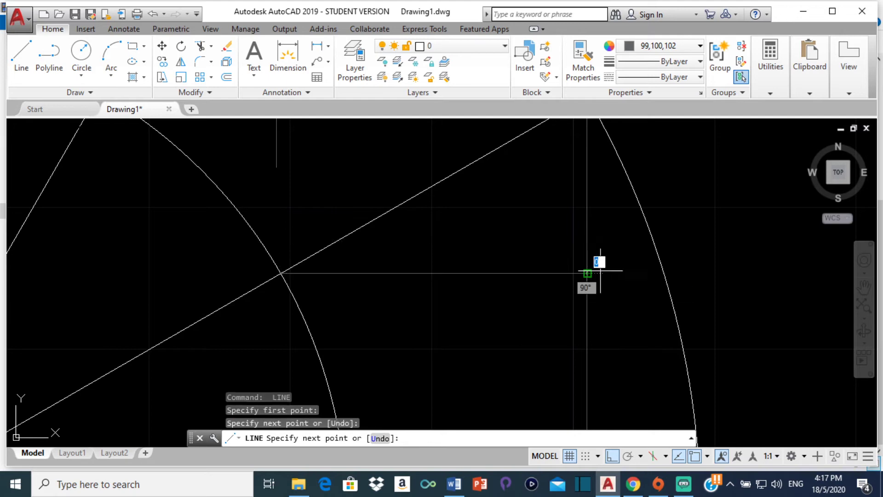
key("Return")
- Draw a vertical line up from the 210° radial's outer end and a horizontal line to it from that radial's inner-circle intersection
scroll(591, 252, "down", 5)
middle_click_drag(547, 248, 730, 174)
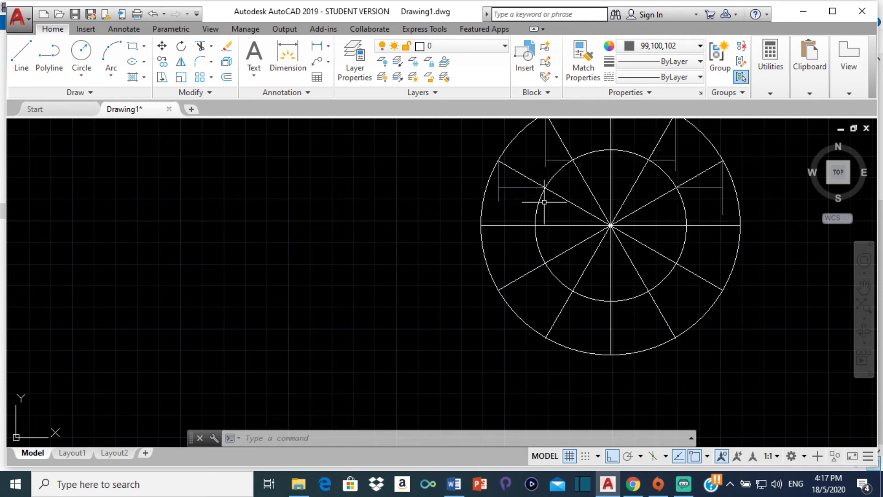
left_click(24, 60)
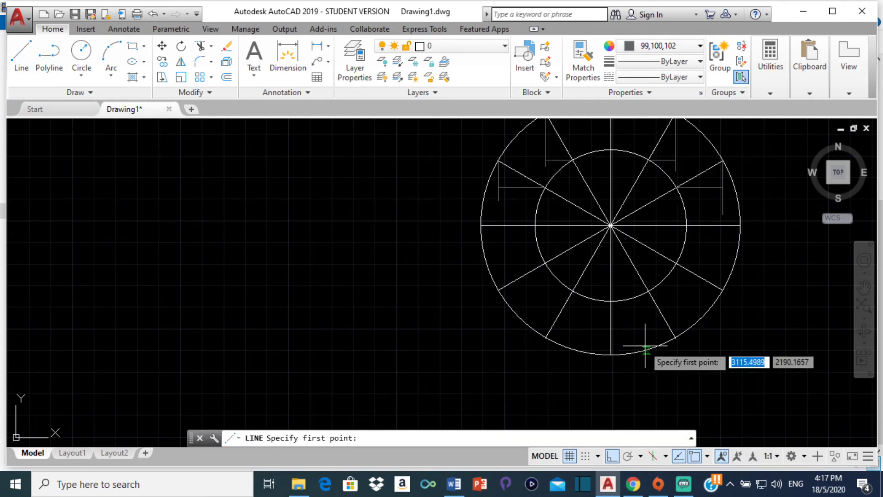
left_click(498, 290)
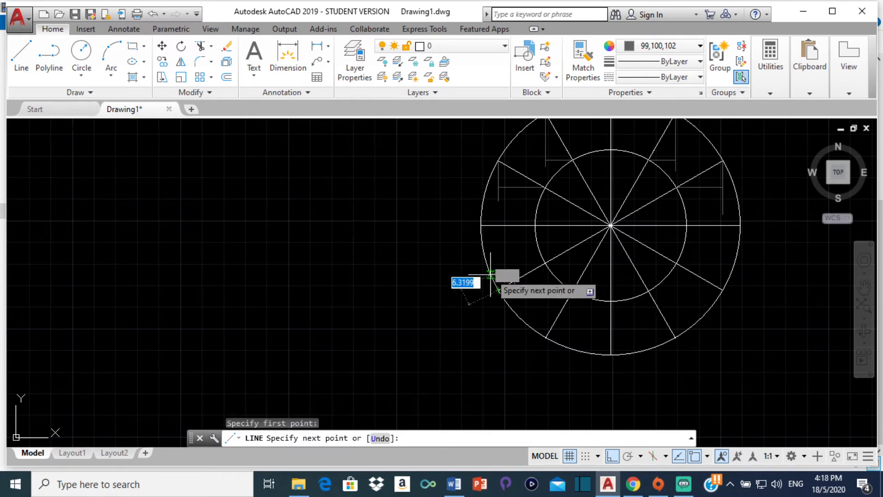
left_click(506, 235)
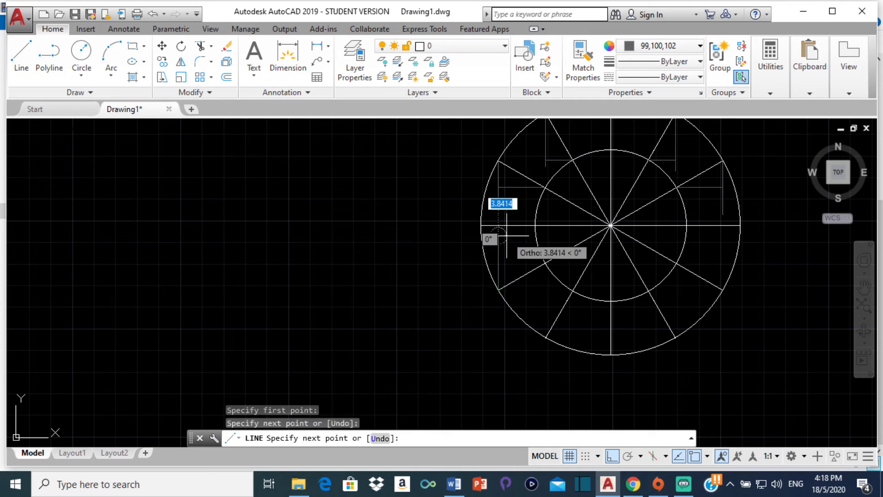
key("Return")
key("Return")
left_click(545, 263)
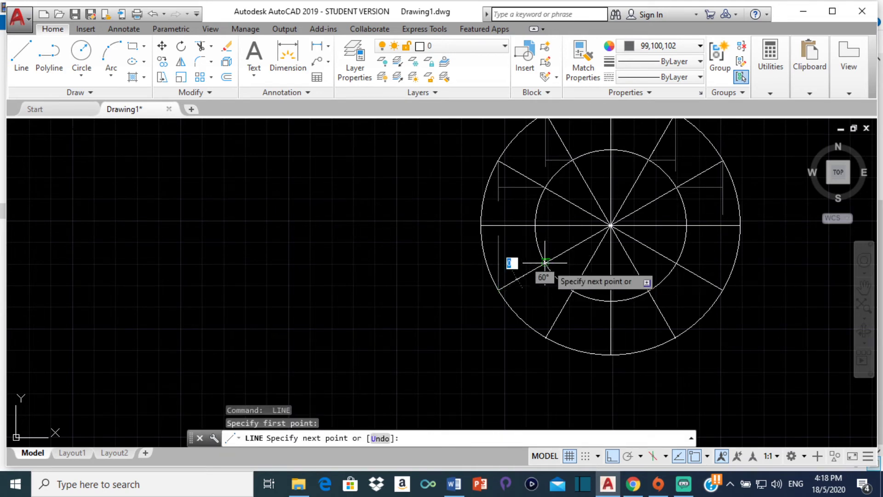
left_click(498, 263)
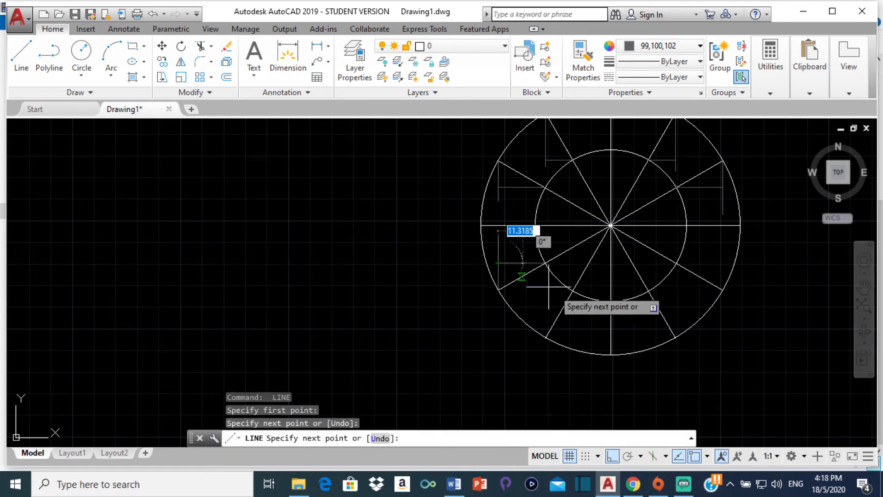
key("Return")
- Draw a vertical line up from the 240° radial's outer end and a horizontal line to it from that radial's inner-circle intersection
key("Return")
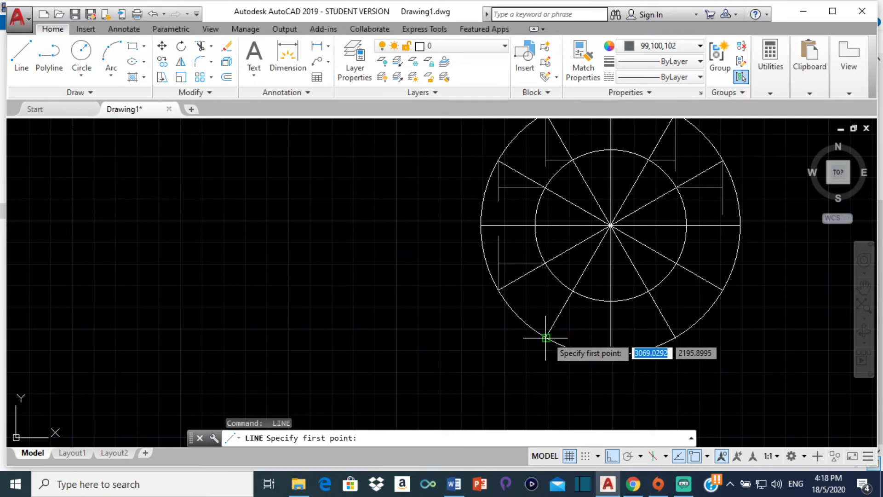
left_click(546, 338)
left_click(546, 285)
key("Return")
key("Return")
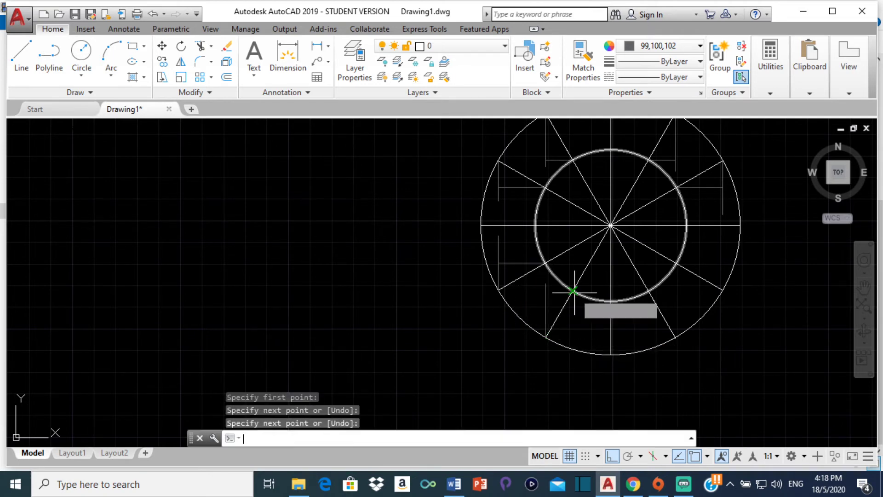
left_click(572, 290)
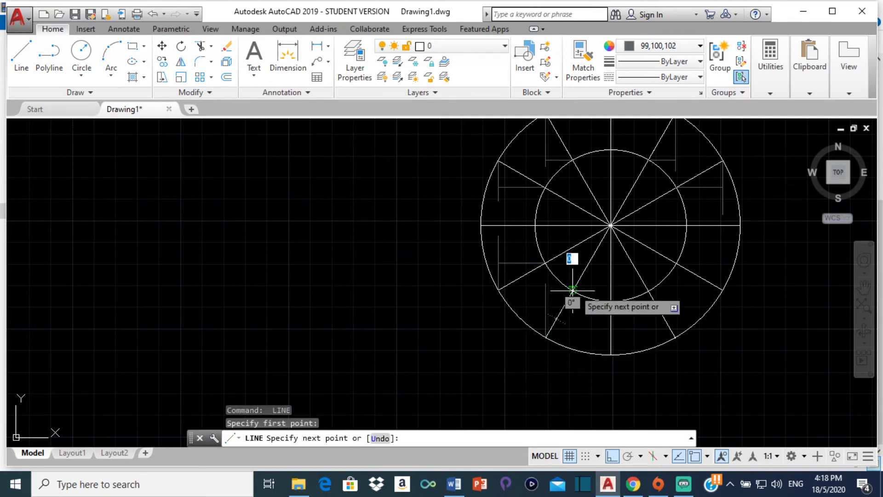
left_click(544, 290)
key("Return")
- Draw a vertical line up from the 300° radial's outer end and a horizontal line to it from that radial's inner-circle intersection
key("Return")
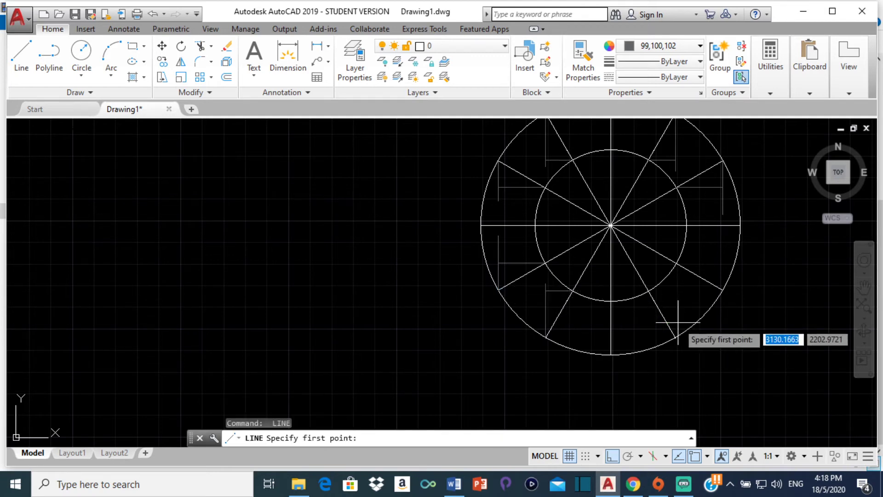
left_click(675, 337)
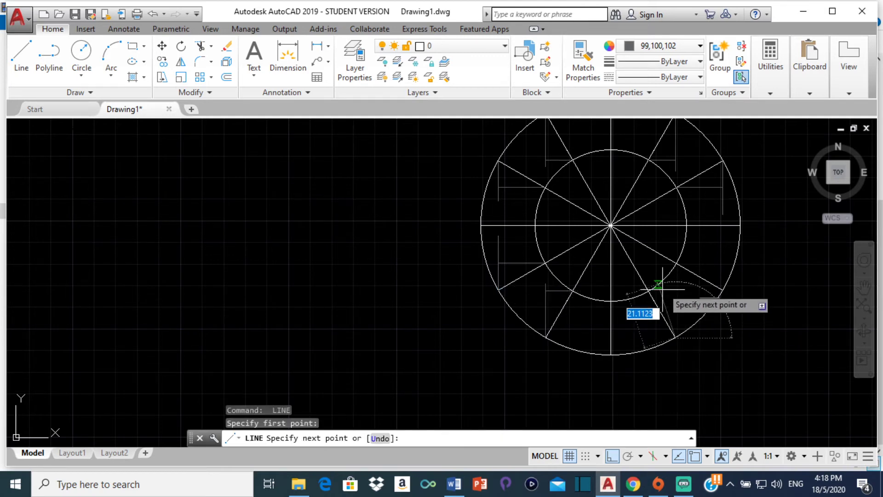
left_click(686, 280)
key("Return")
key("Return")
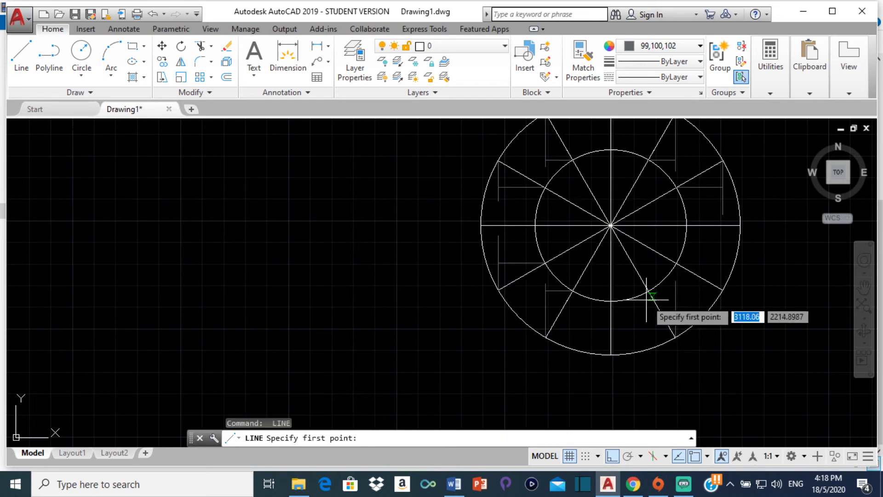
left_click(648, 291)
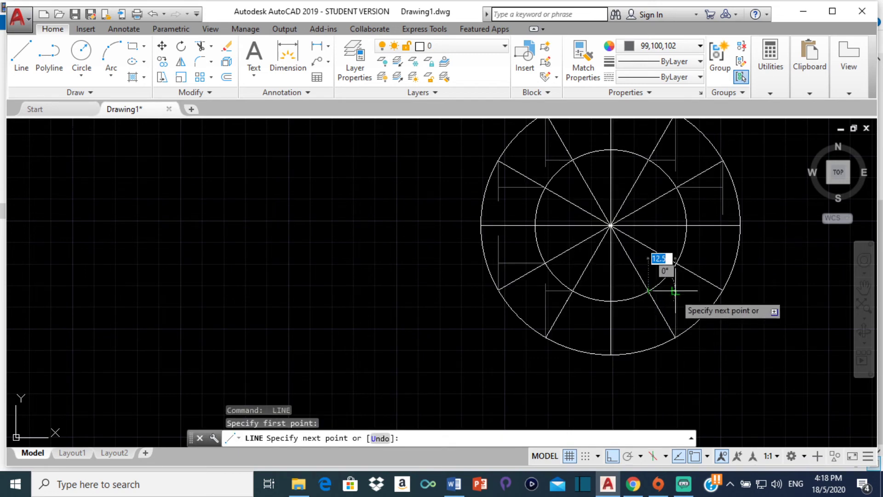
left_click(674, 291)
key("Return")
- Draw a vertical line up from the 330° radial's outer end and a horizontal line to it from that radial's inner-circle intersection
key("Return")
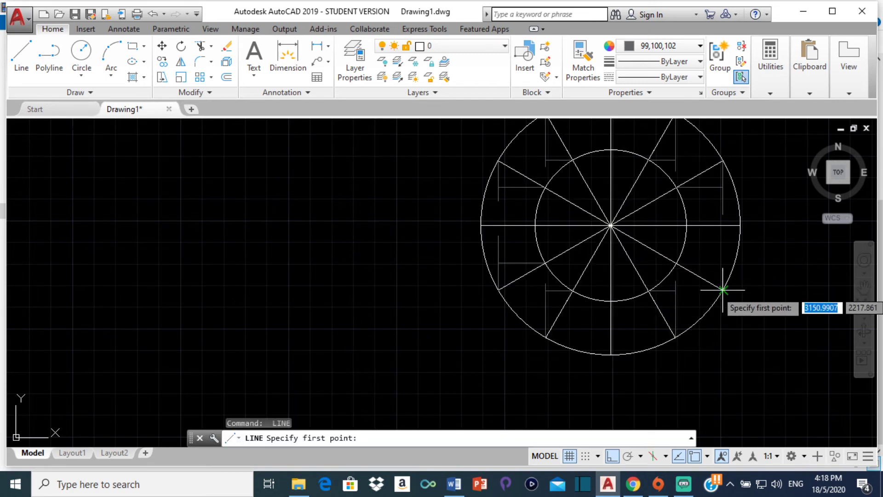
left_click(724, 290)
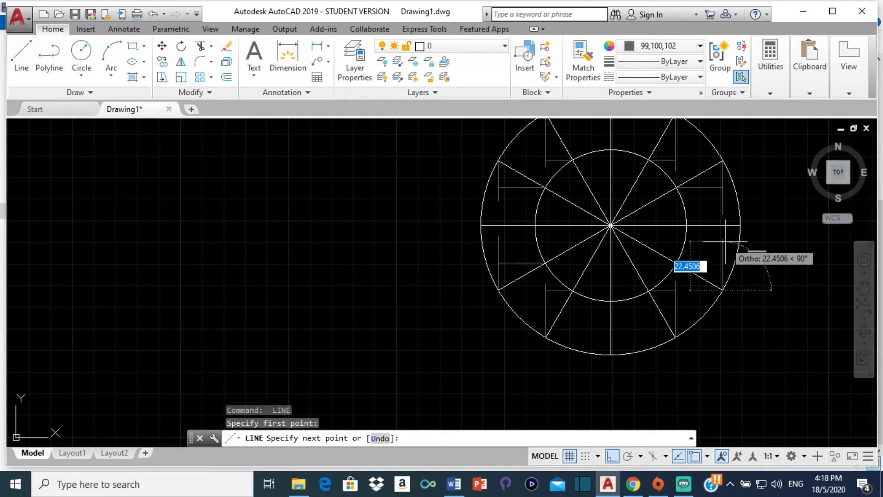
left_click(724, 242)
key("Return")
key("Return")
left_click(674, 263)
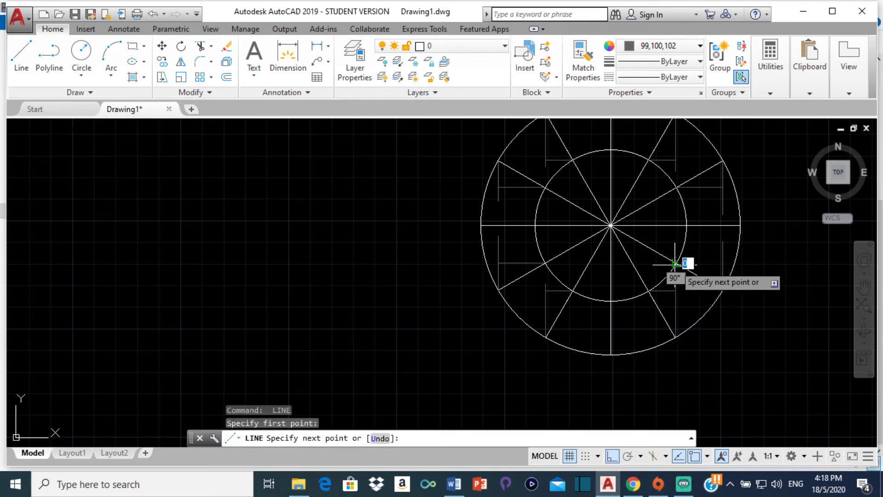
left_click(723, 263)
key("Return")
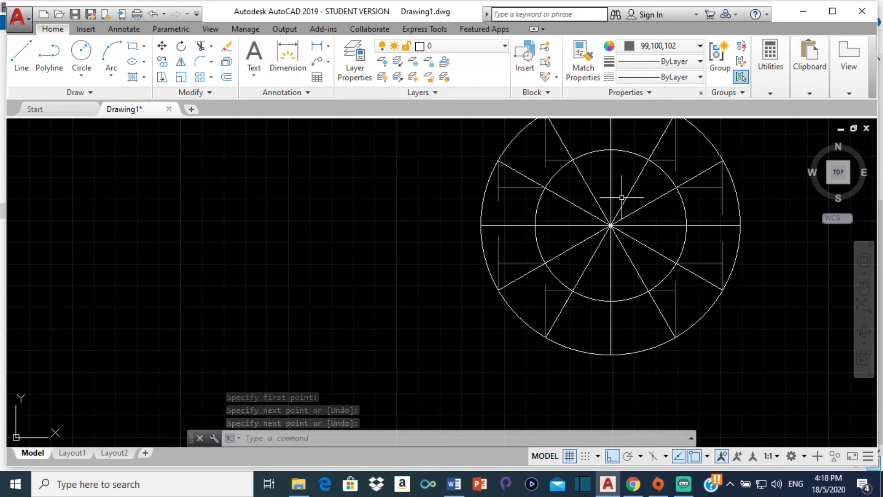
- Set the current object color to Green
middle_click_drag(622, 197, 604, 244)
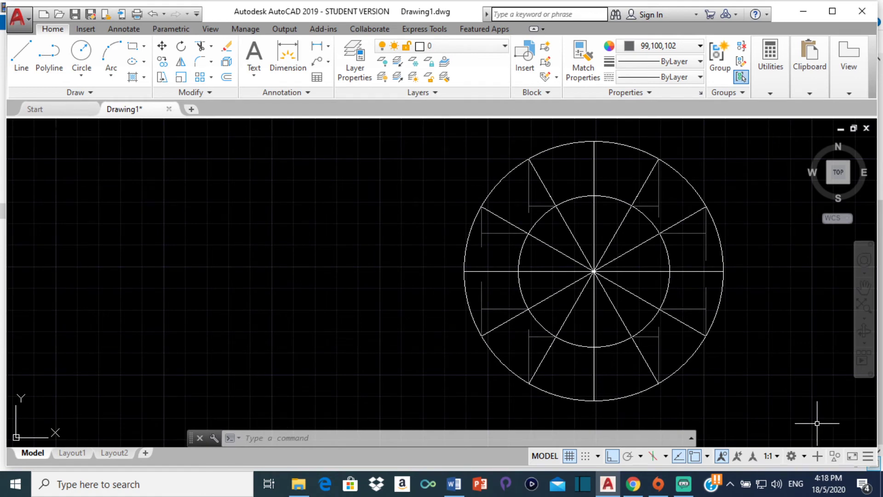
key("Escape")
left_click(662, 46)
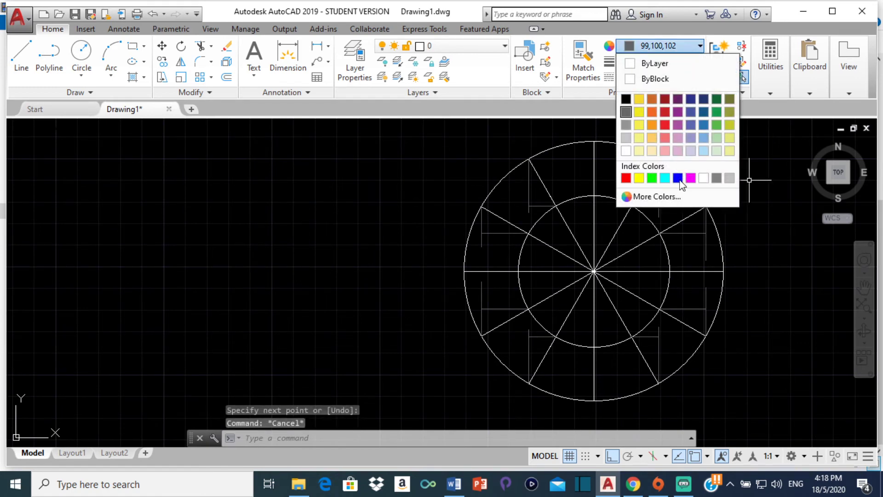
left_click(652, 178)
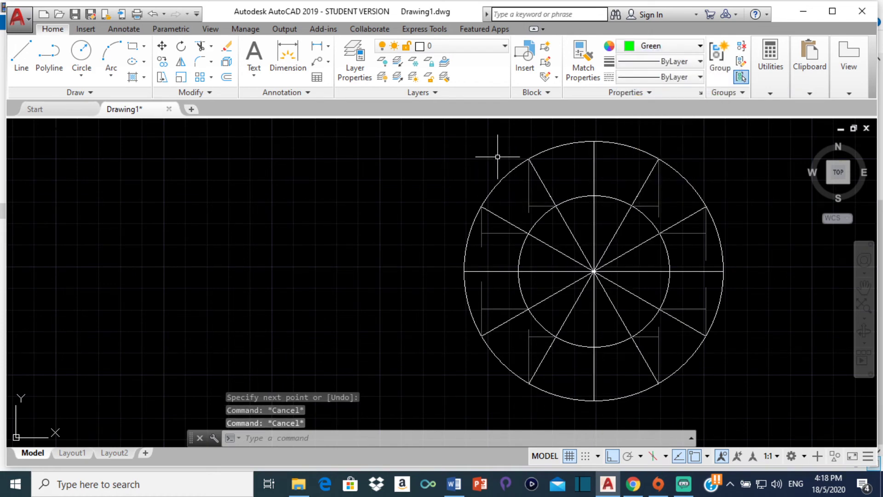
- Start a spline at the inner circle's top quadrant and pass it through the 120° radial's projection-line intersection
type("spl")
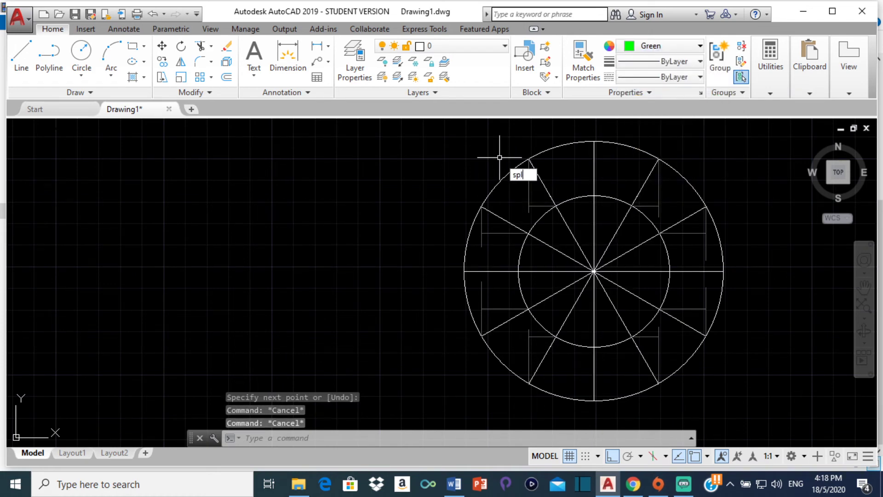
type("i")
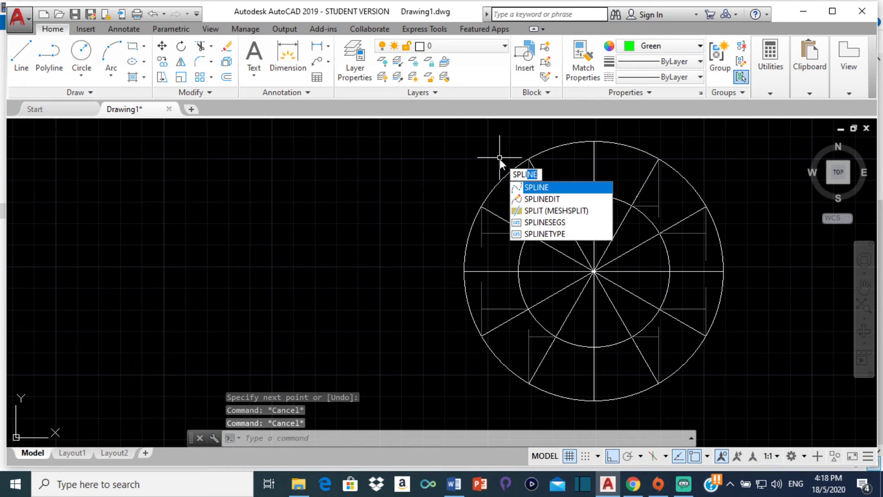
left_click(566, 188)
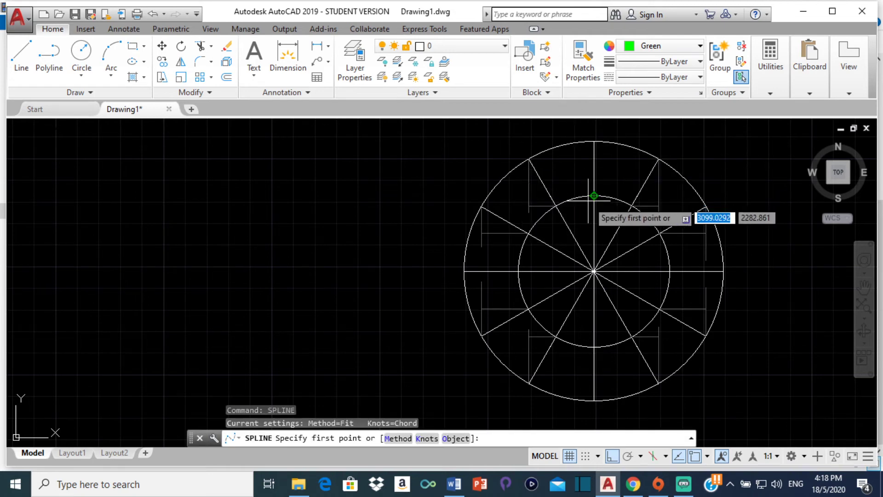
scroll(593, 195, "up", 2)
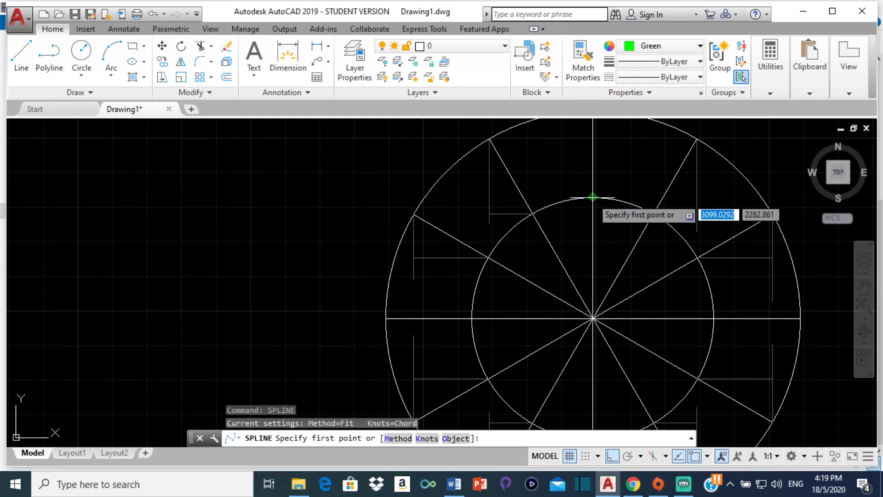
left_click(592, 197)
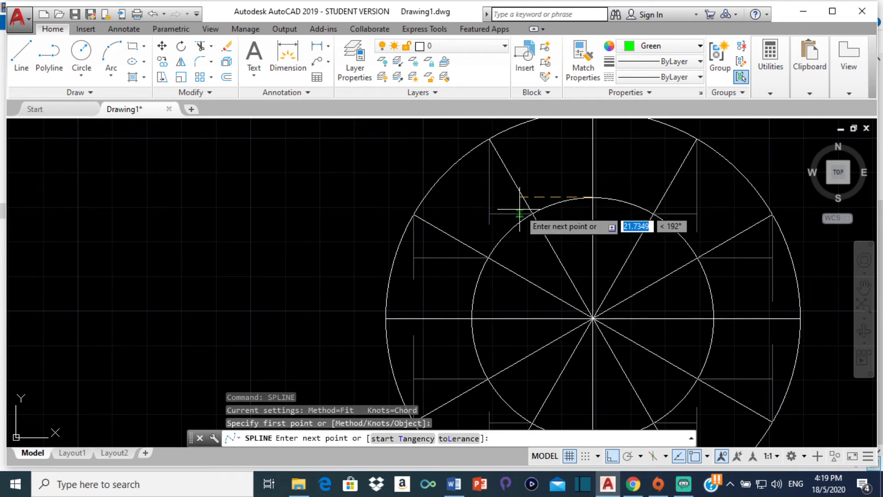
scroll(505, 213, "up", 3)
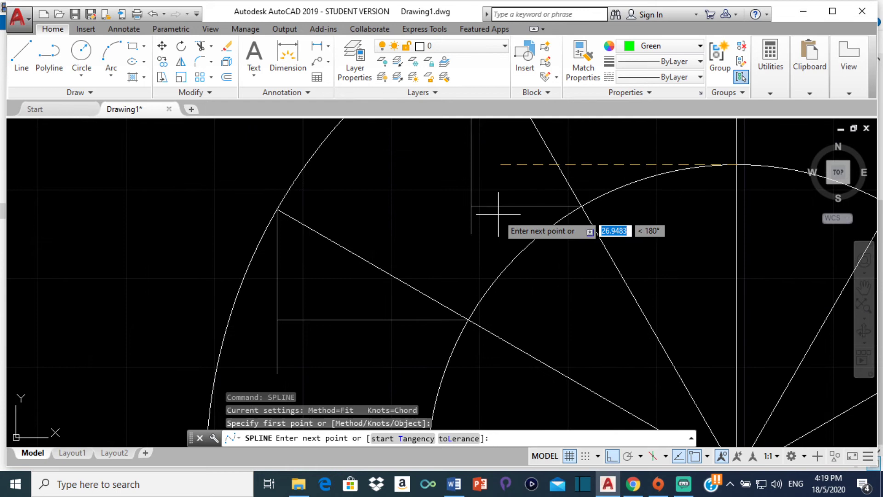
left_click(471, 205)
scroll(483, 234, "down", 2)
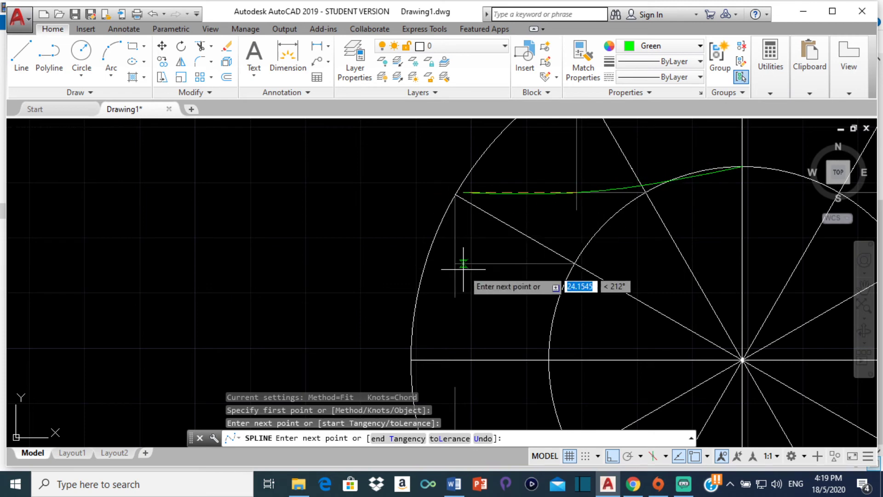
- Continue the spline through the 150° radial's projection-line intersection to the outer circle's left quadrant
scroll(455, 264, "up", 3)
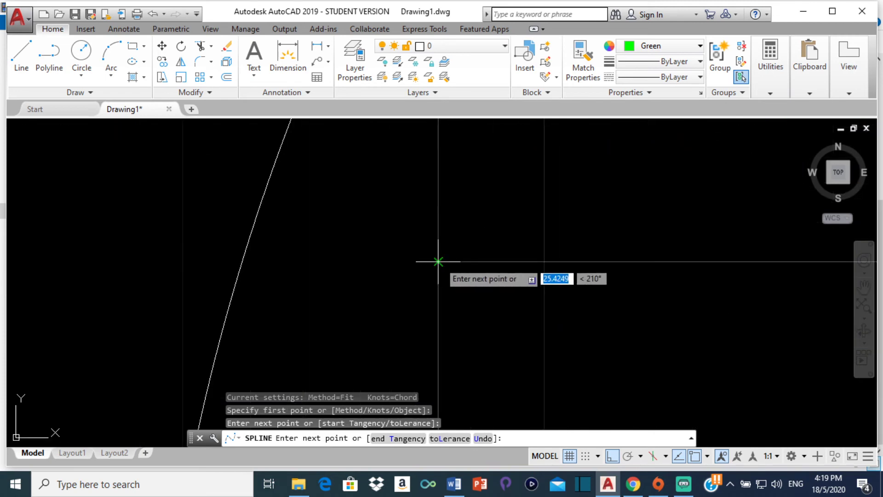
left_click(455, 264)
scroll(478, 276, "down", 1)
scroll(505, 290, "down", 3)
scroll(469, 275, "up", 3)
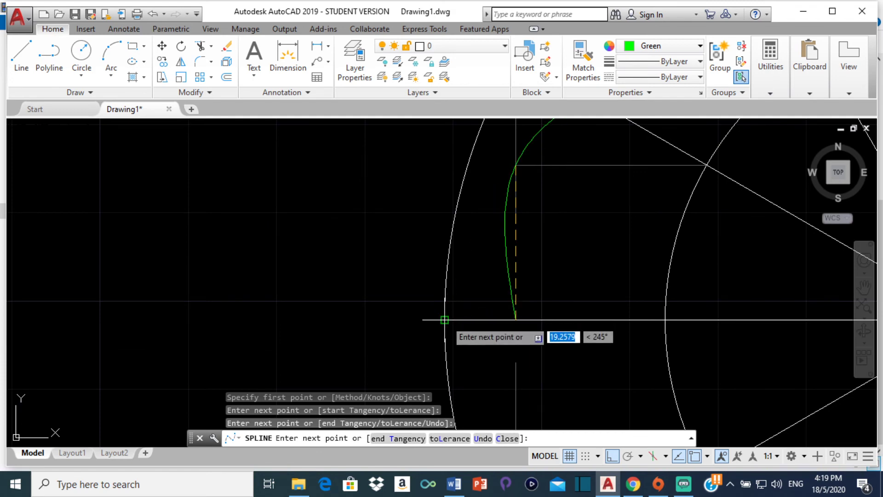
left_click(444, 320)
scroll(444, 322, "down", 4)
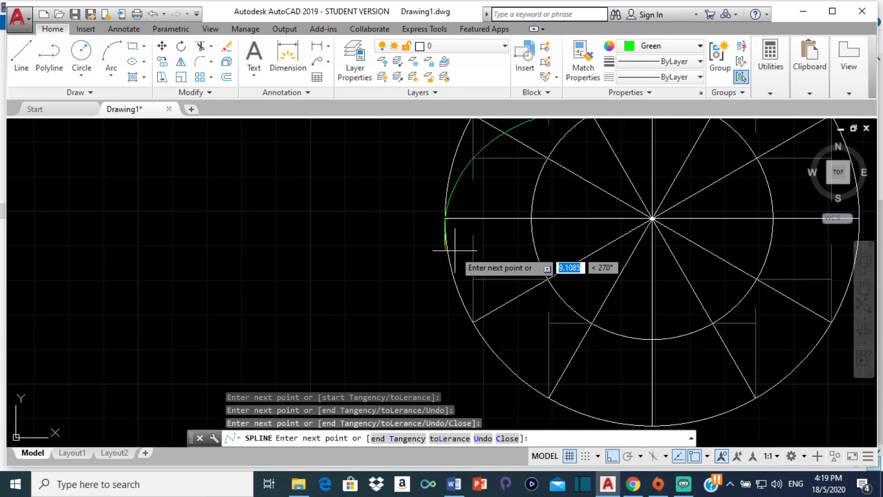
- Continue the spline through the projection-line intersections of the 210° and 240° radials
scroll(468, 267, "up", 5)
scroll(467, 267, "down", 4)
scroll(501, 262, "up", 4)
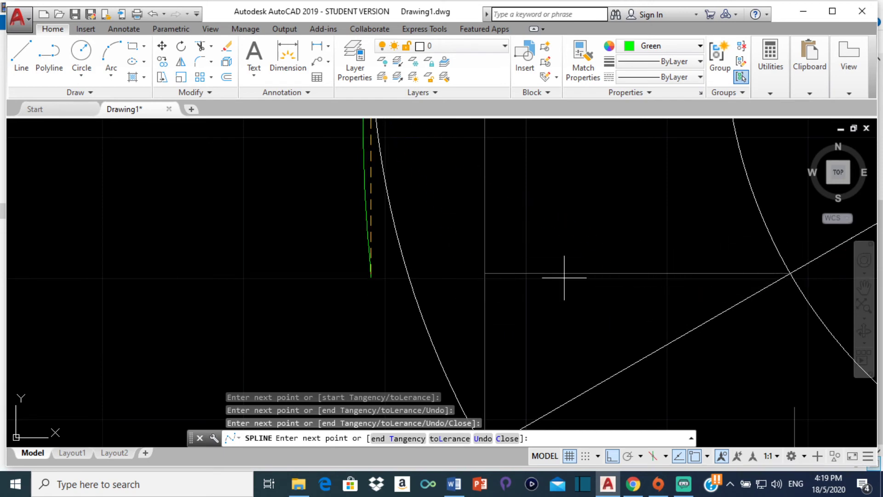
scroll(485, 272, "up", 3)
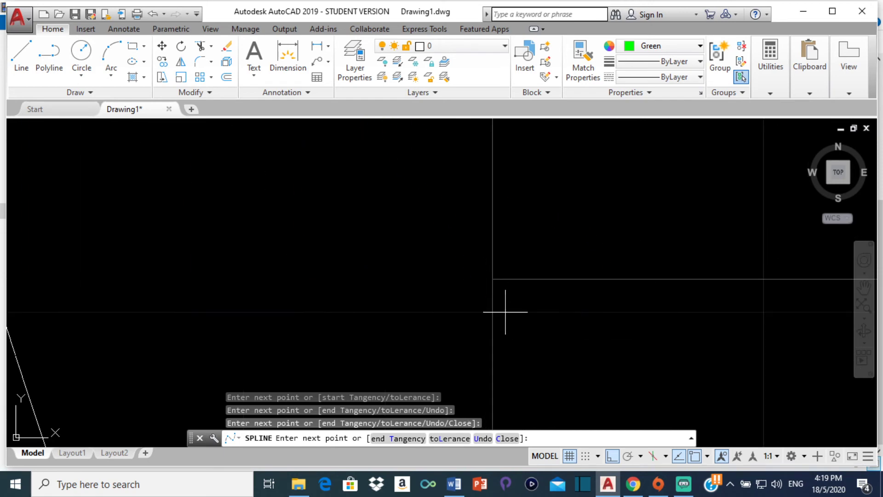
scroll(493, 278, "down", 10)
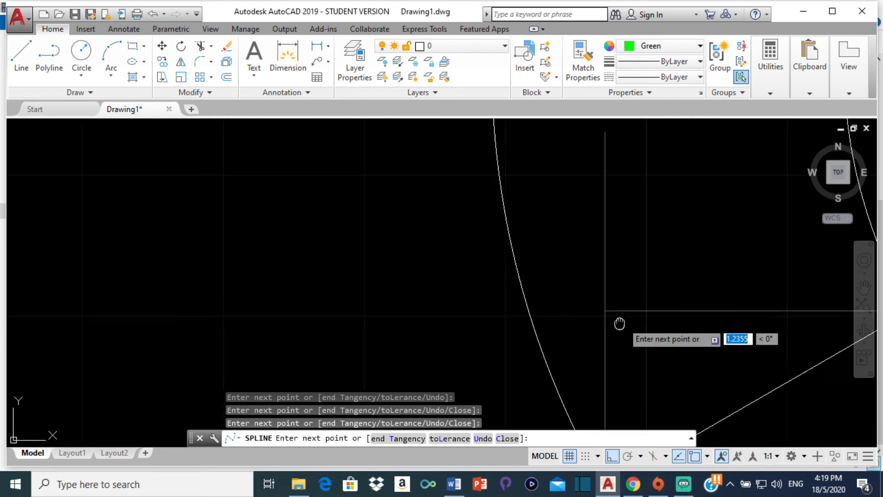
scroll(510, 253, "up", 4)
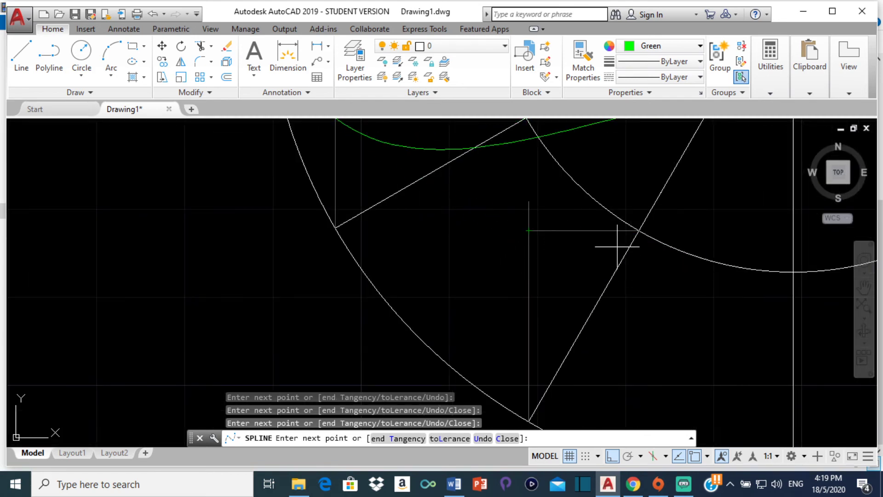
scroll(536, 231, "up", 4)
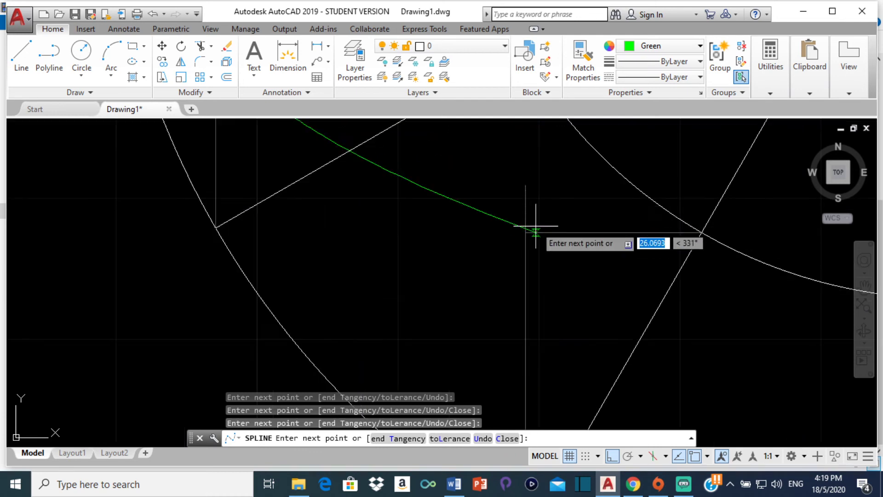
left_click(519, 234)
scroll(649, 262, "down", 8)
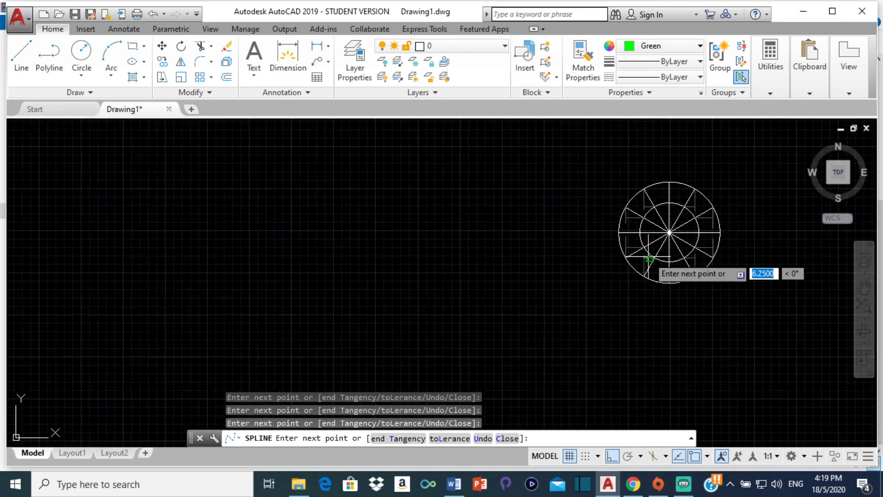
- Continue the spline to the inner circle's bottom quadrant
scroll(562, 287, "up", 6)
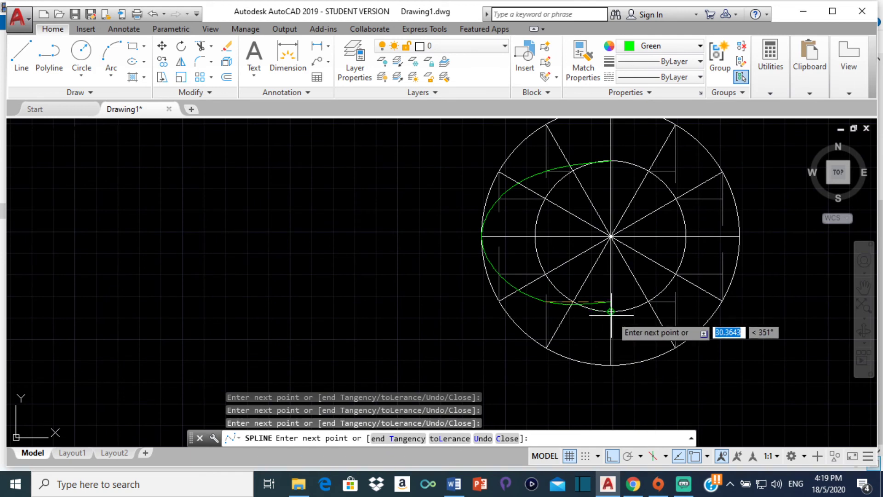
scroll(610, 307, "up", 2)
scroll(611, 314, "up", 2)
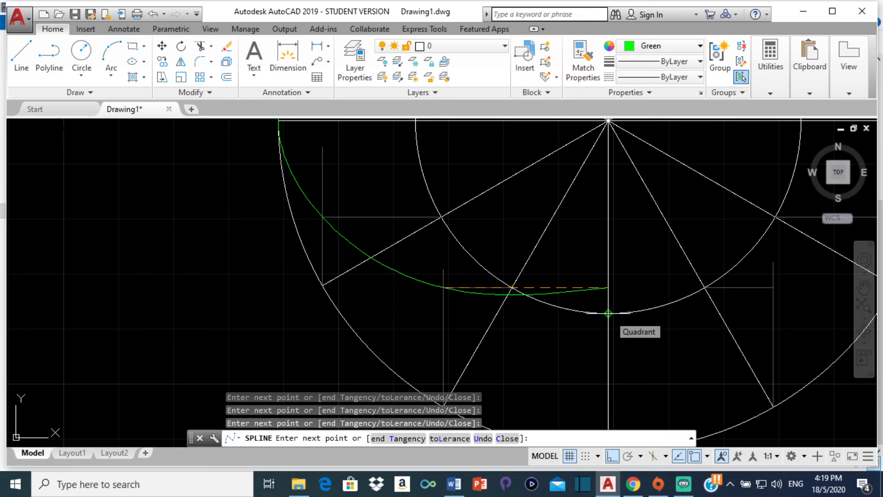
left_click(608, 313)
scroll(644, 311, "down", 3)
- Continue the spline from the inner circle's bottom quadrant through the projection-line intersections of the 300° and 330° radials
scroll(619, 334, "up", 2)
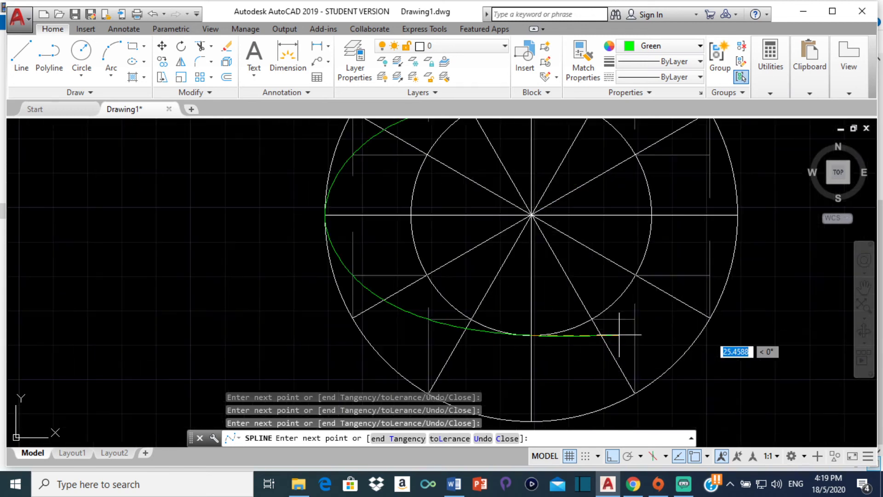
scroll(628, 338, "up", 4)
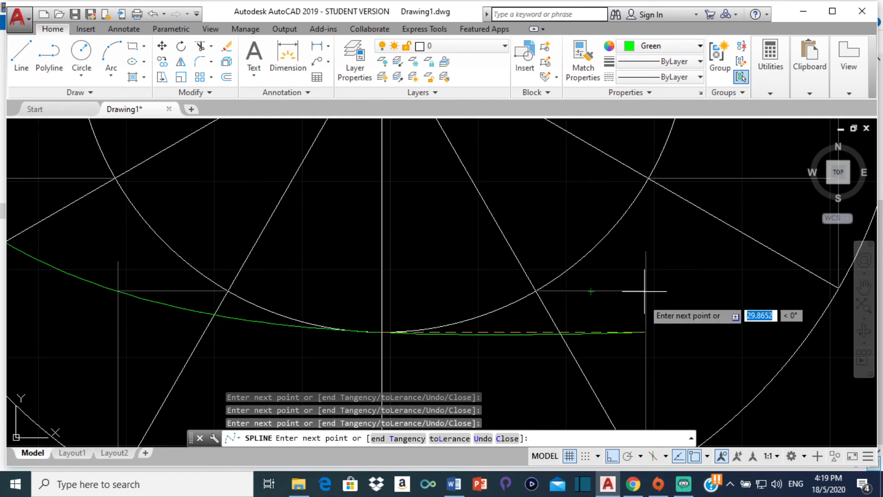
scroll(640, 280, "up", 2)
scroll(649, 301, "down", 6)
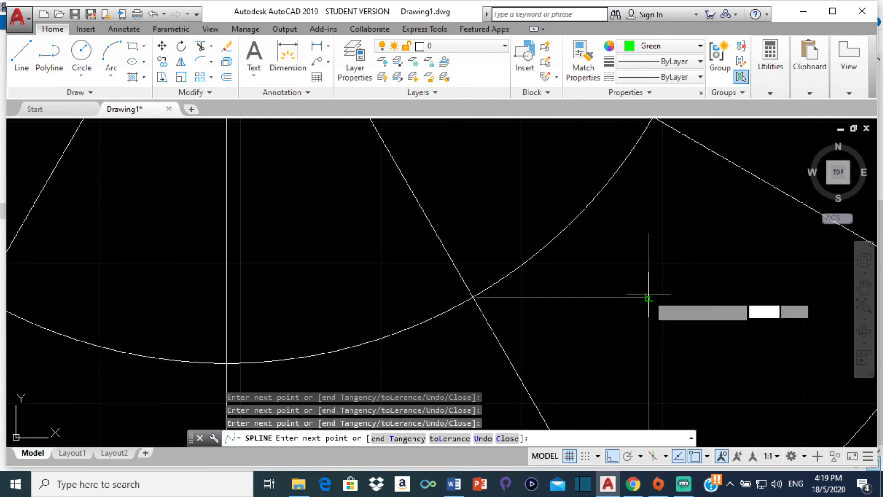
scroll(653, 290, "up", 2)
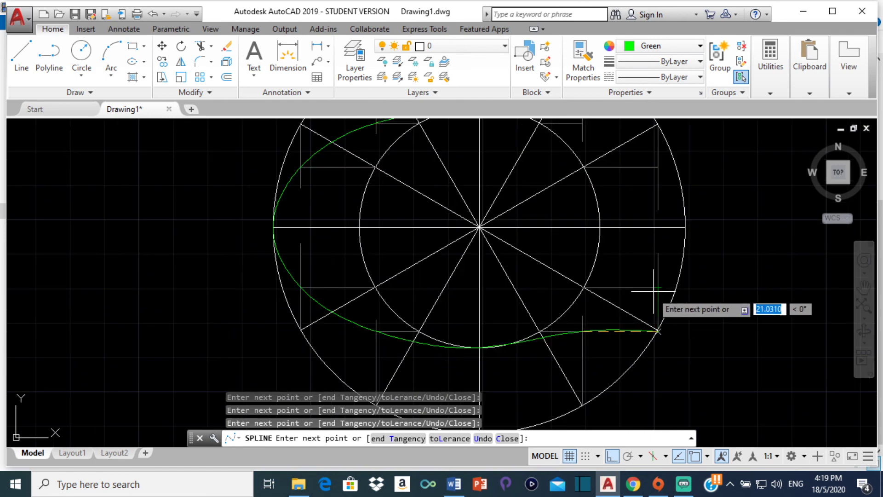
scroll(616, 292, "up", 2)
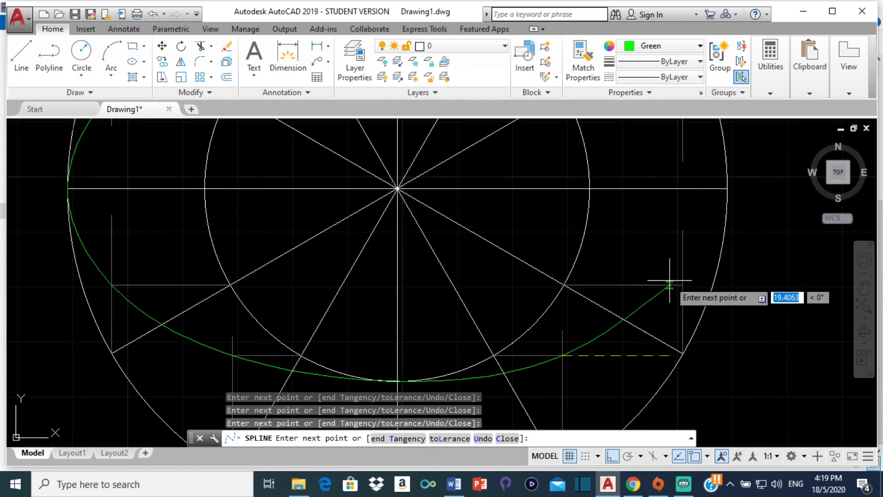
scroll(687, 291, "up", 4)
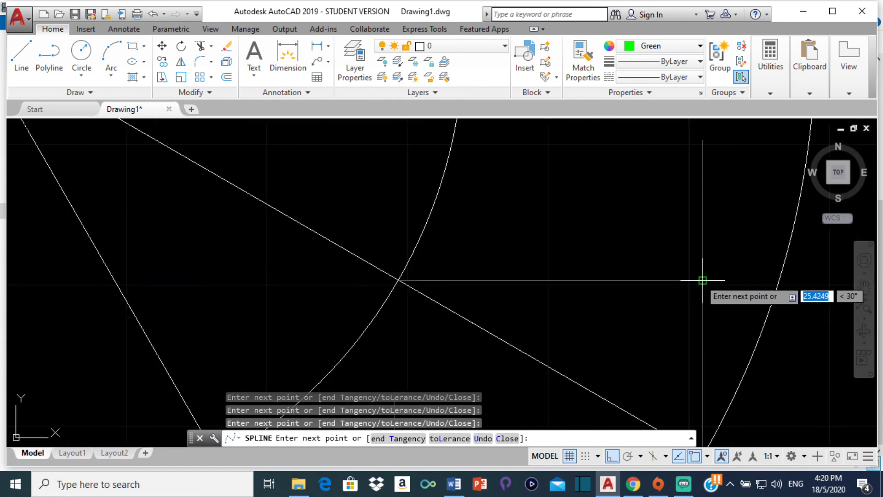
- Continue the spline to the outer circle's right quadrant and through the 30° radial's projection-line intersection
scroll(702, 280, "down", 7)
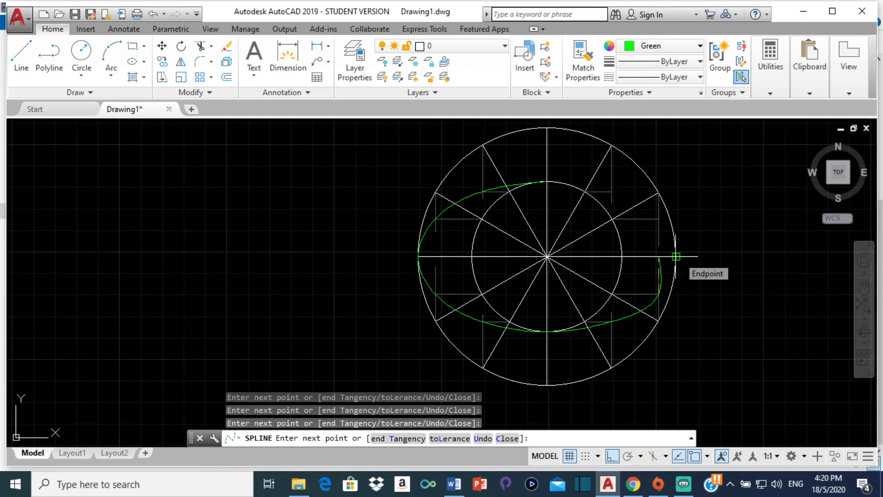
scroll(669, 230, "up", 4)
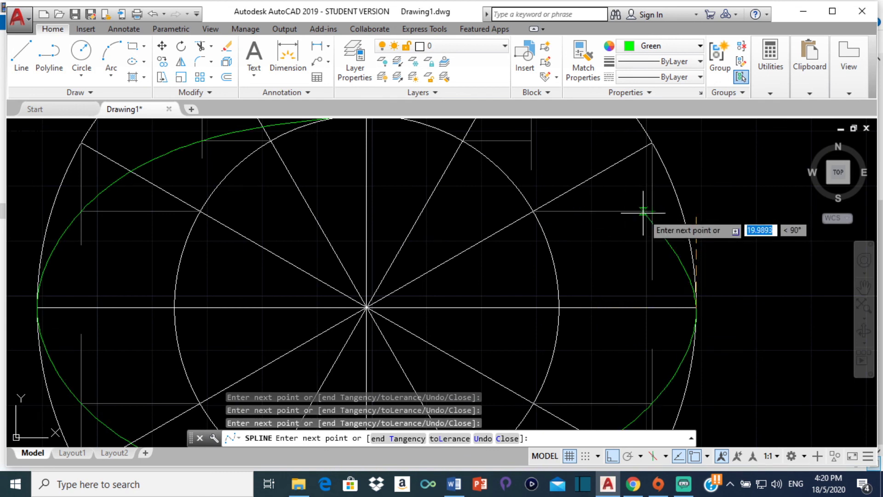
scroll(649, 207, "up", 3)
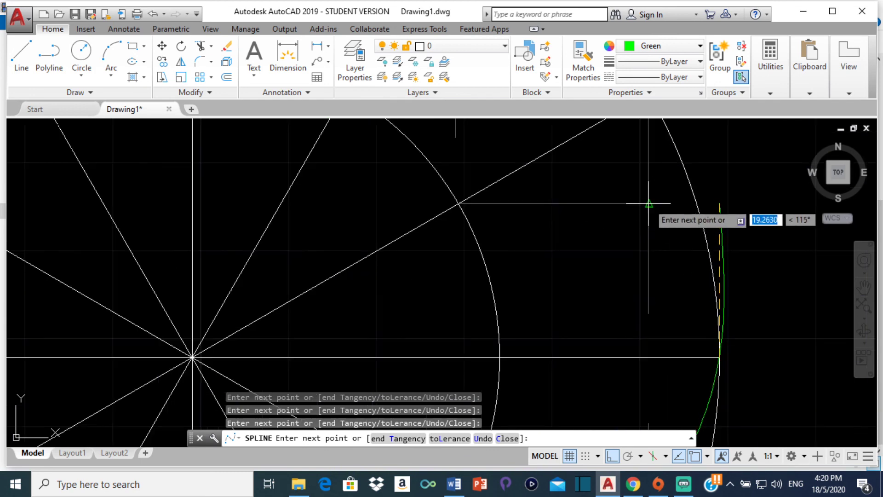
scroll(646, 202, "up", 4)
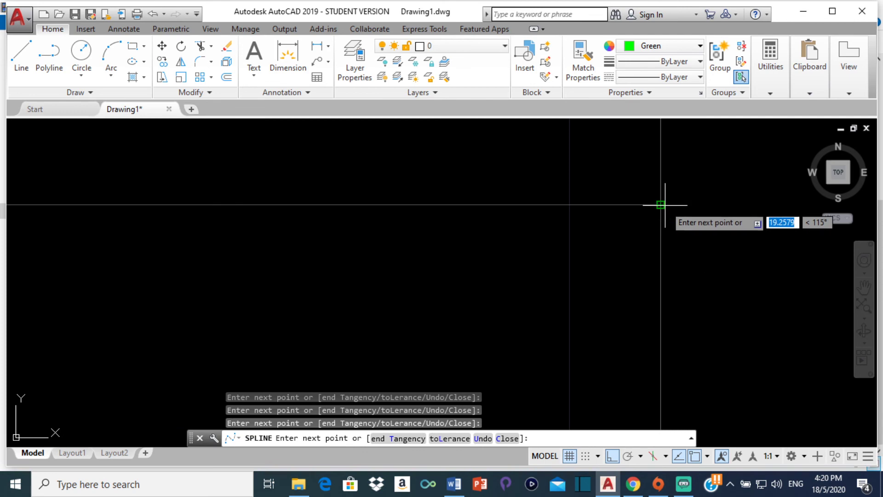
- Continue the spline through the 60° radial's projection-line intersection
scroll(595, 211, "down", 3)
middle_click_drag(595, 211, 627, 235)
scroll(641, 233, "down", 3)
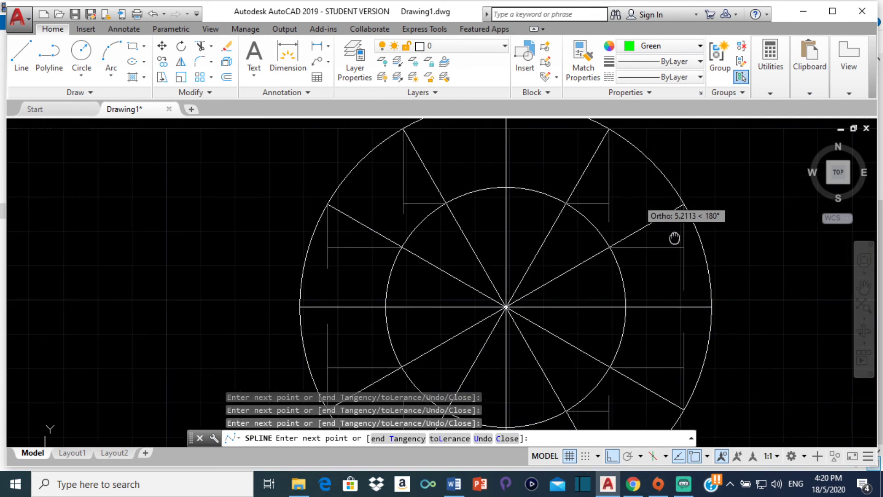
scroll(674, 236, "up", 4)
scroll(634, 256, "down", 2)
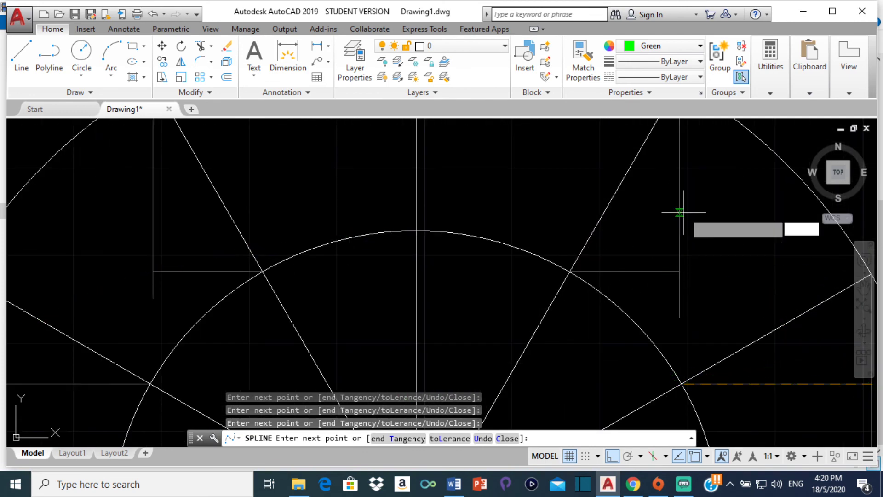
scroll(682, 257, "up", 5)
scroll(676, 270, "up", 2)
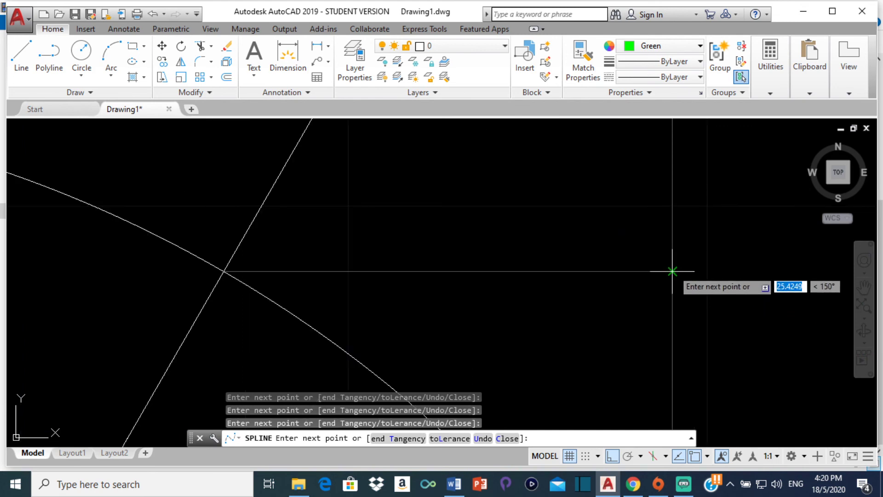
scroll(676, 272, "up", 3)
- Bring the spline back to its start at the inner circle's top quadrant and finish it
scroll(670, 256, "down", 3)
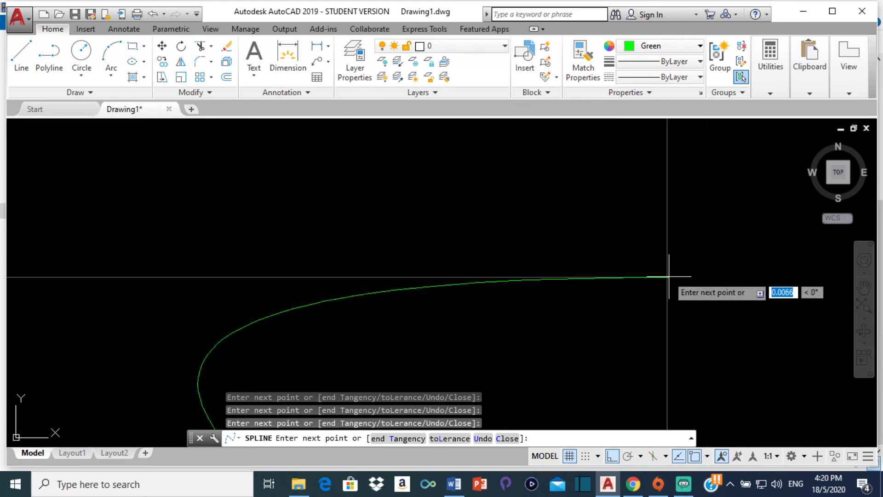
scroll(289, 284, "up", 2)
scroll(575, 318, "down", 3)
scroll(509, 292, "up", 5)
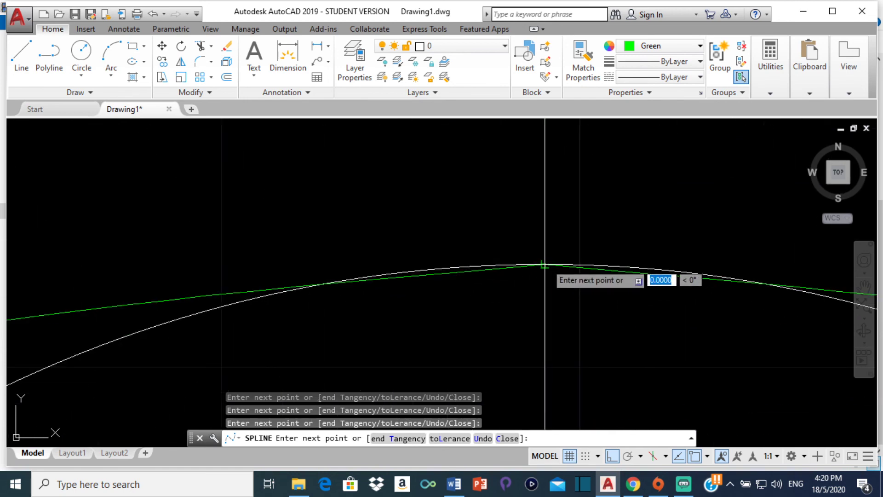
left_click(545, 264)
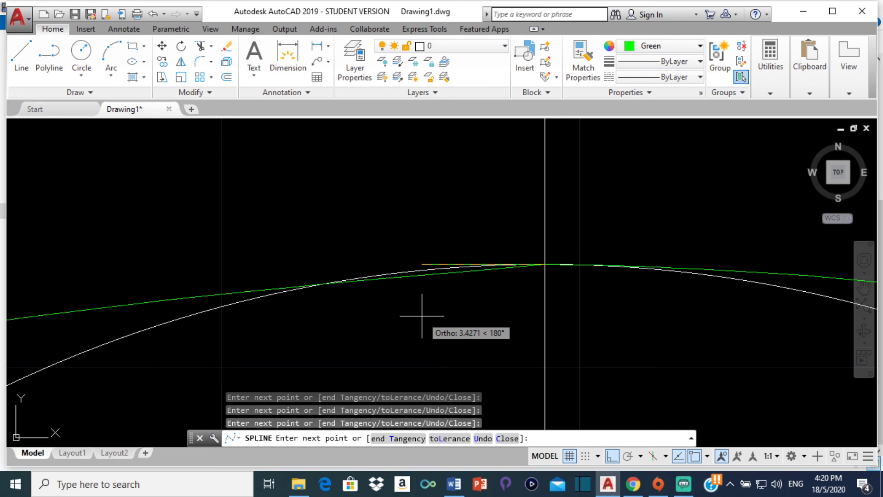
key("Return")
scroll(529, 289, "down", 6)
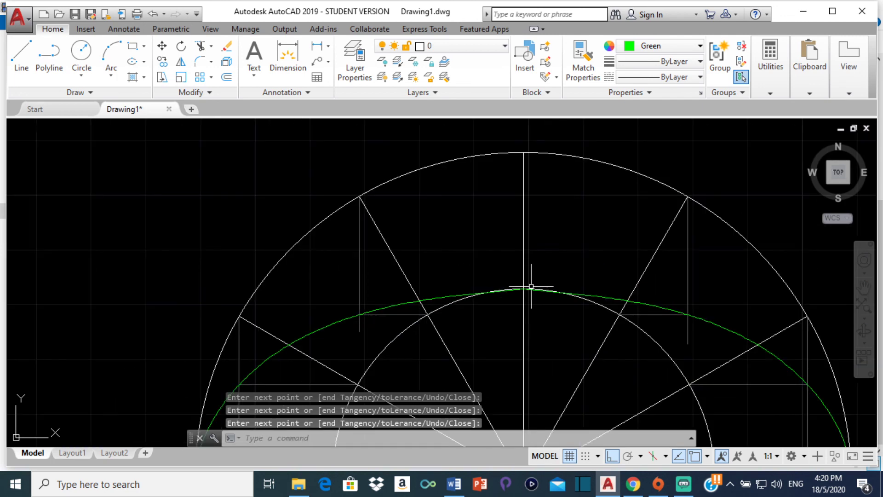
scroll(570, 311, "up", 2)
mouse_move(569, 343)
middle_mouse_down()
mouse_move(532, 196)
mouse_move(566, 266)
middle_mouse_up()
scroll(532, 197, "up", 2)
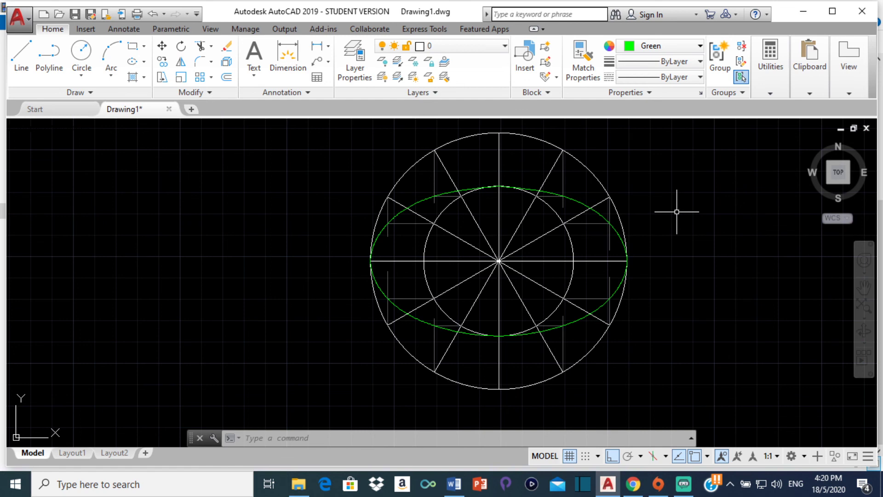
scroll(660, 202, "down", 2)
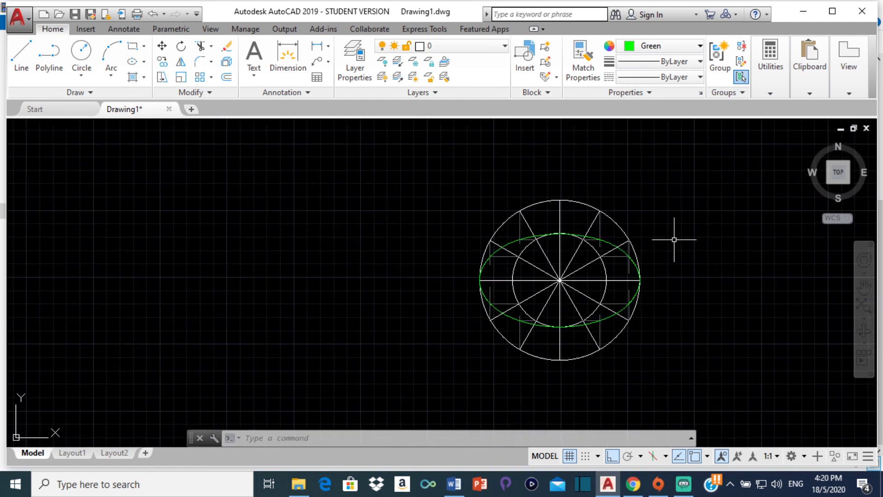